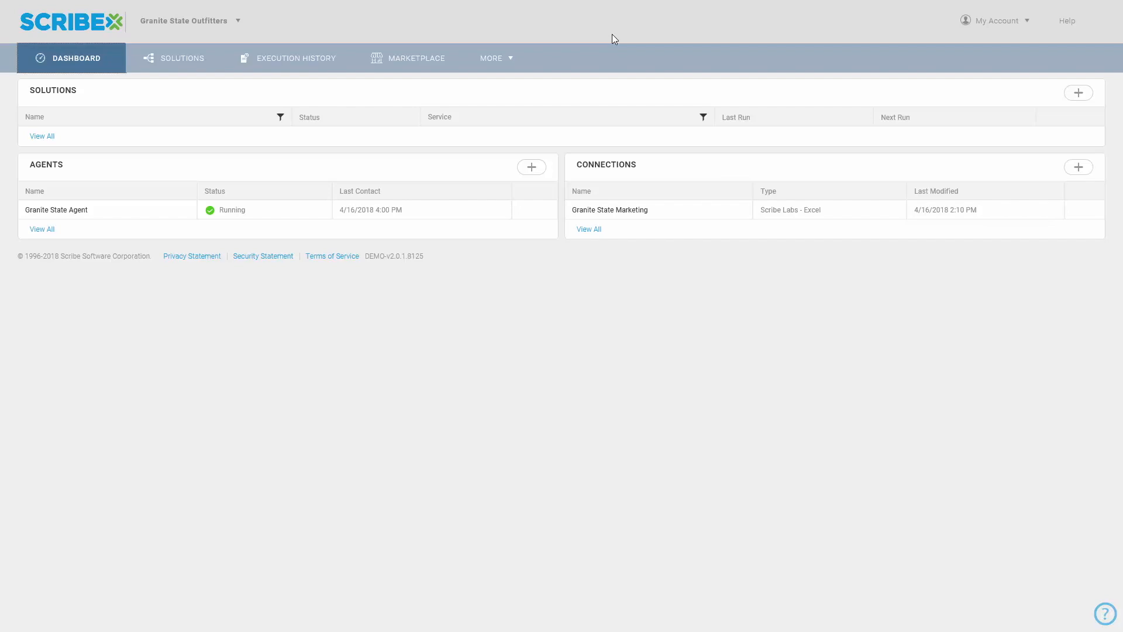
Step: Install the LDAP connector from the Marketplace
{"action": "left_click", "coordinate": [430, 60]}
{"action": "left_click", "coordinate": [91, 337]}
{"action": "left_click", "coordinate": [1051, 512]}
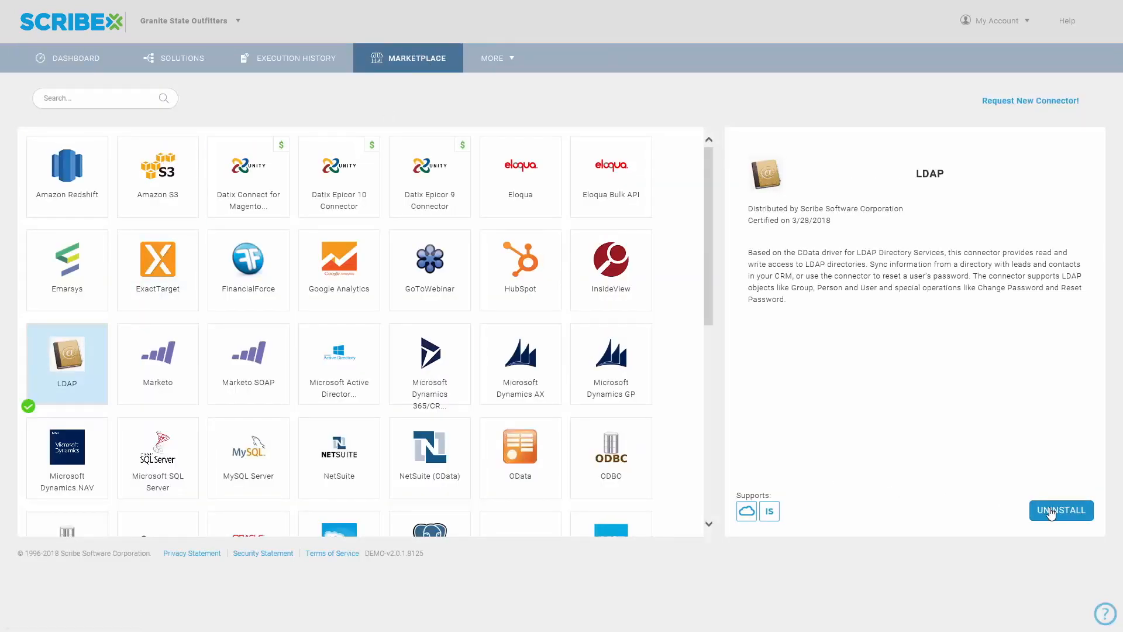
Step: Start a new connection and set its connector type to LDAP
{"action": "left_click", "coordinate": [492, 109]}
{"action": "left_click", "coordinate": [1068, 97]}
{"action": "left_click", "coordinate": [793, 80]}
{"action": "left_click", "coordinate": [751, 110]}
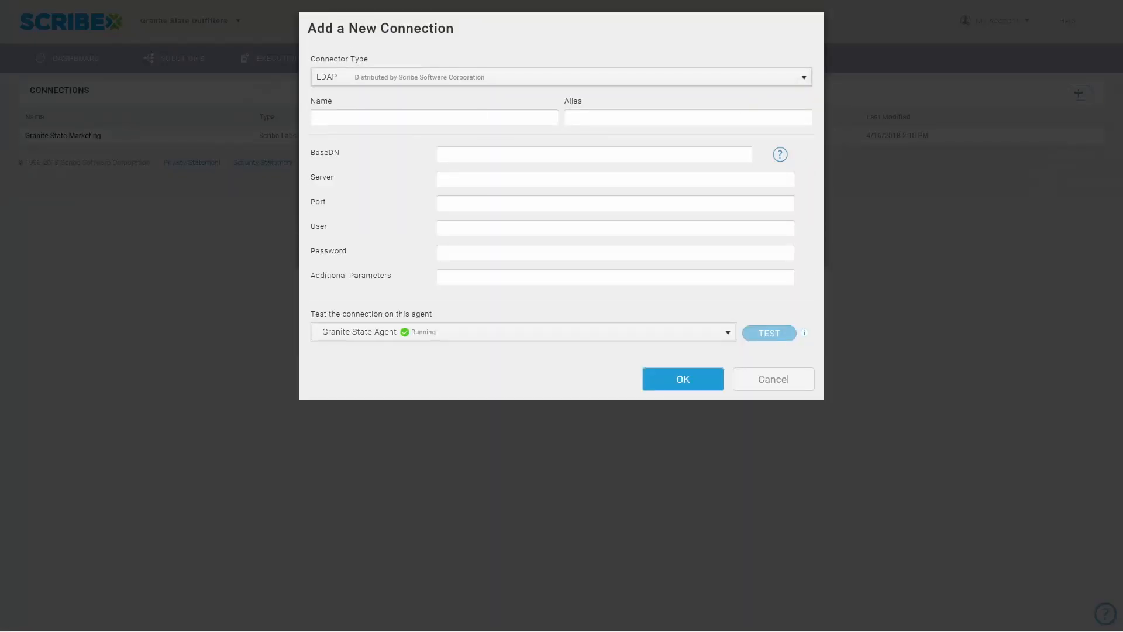
Step: Set the connection's BaseDN to dc=qascribe,dc=scribeqa,dc=scribesoft, dc=com, the server to qascribe.scribeqa.scribesoft.com and the port to 389
{"action": "left_click", "coordinate": [477, 153]}
{"action": "type", "text": "dc=qascribe,dc=scribeqa,dc=scribesoft, dc=com"}
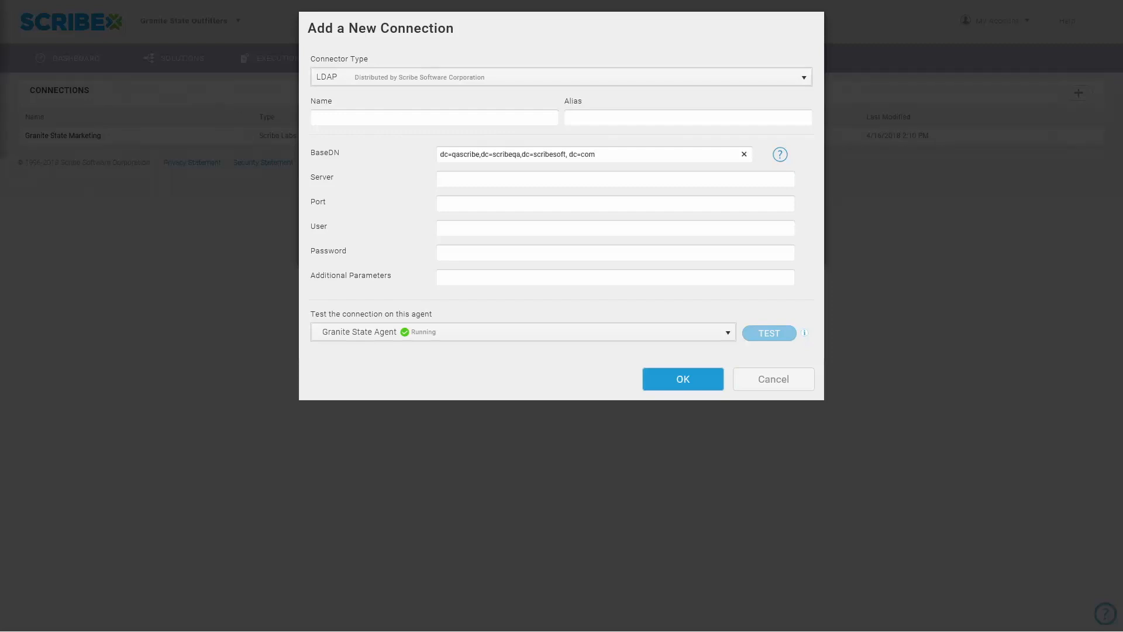
{"action": "left_click", "coordinate": [458, 181]}
{"action": "type", "text": "qascribe.scribeqa.scribesoft.com"}
{"action": "left_click", "coordinate": [476, 203]}
{"action": "type", "text": "389"}
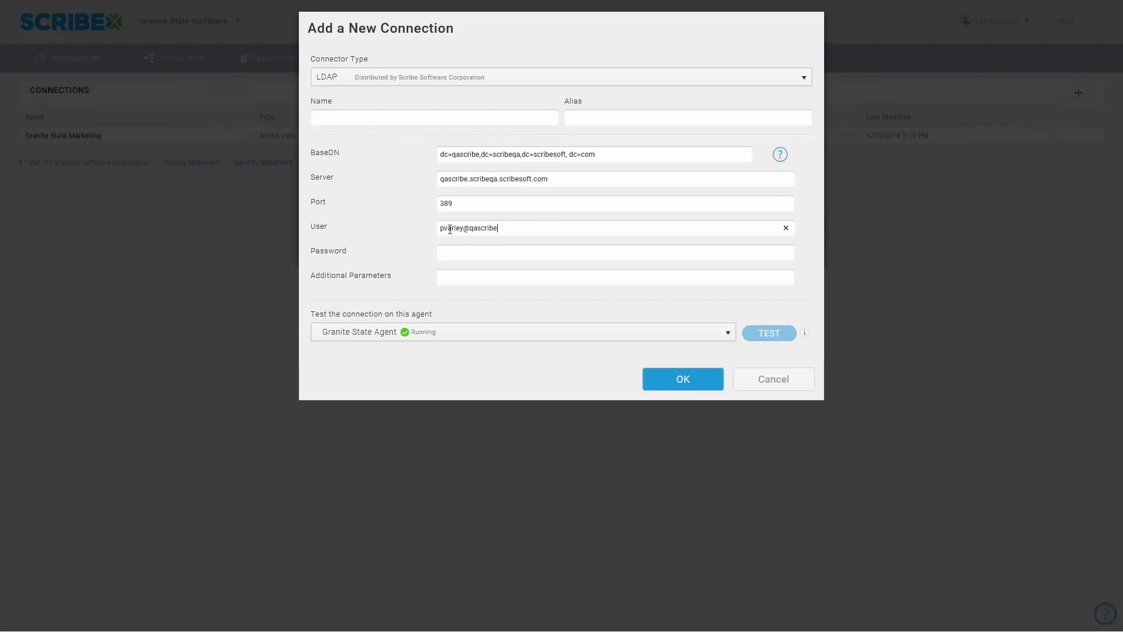
Step: Enter the LDAP account's user name and password, name the connection LDAP and save it
{"action": "key", "text": "alt+Tab"}
{"action": "left_click", "coordinate": [456, 248]}
{"action": "key", "text": "ctrl+v"}
{"action": "left_click", "coordinate": [322, 117]}
{"action": "type", "text": "LDAP"}
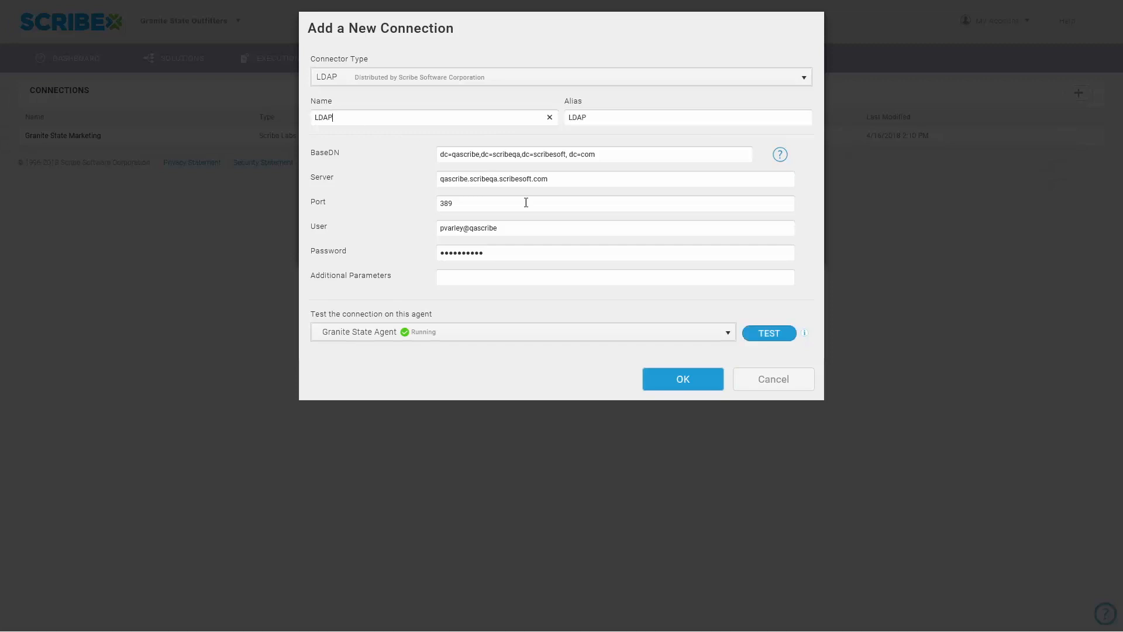
{"action": "left_click", "coordinate": [699, 381]}
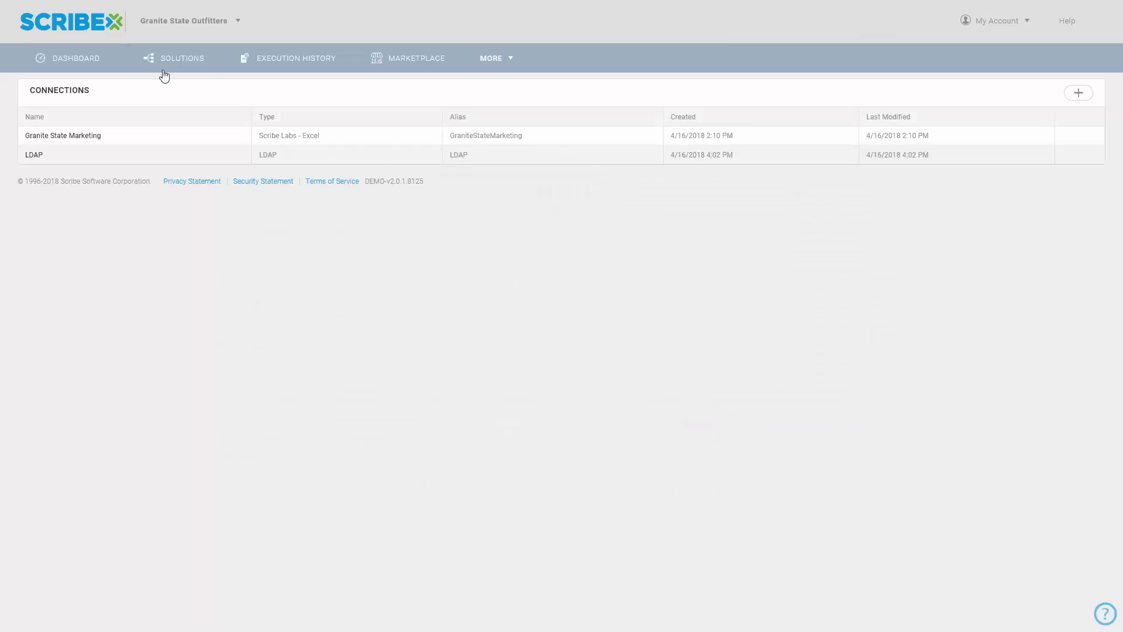
Step: Create a new integration solution and name it LDAP
{"action": "left_click", "coordinate": [162, 67]}
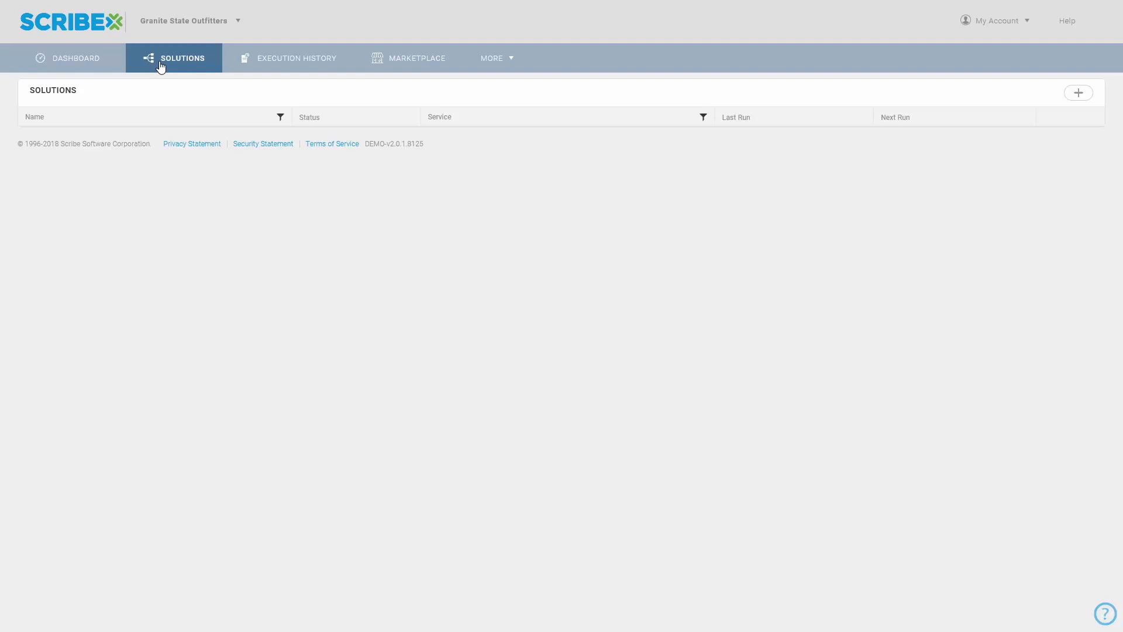
{"action": "left_click", "coordinate": [1079, 94]}
{"action": "left_click", "coordinate": [1068, 125]}
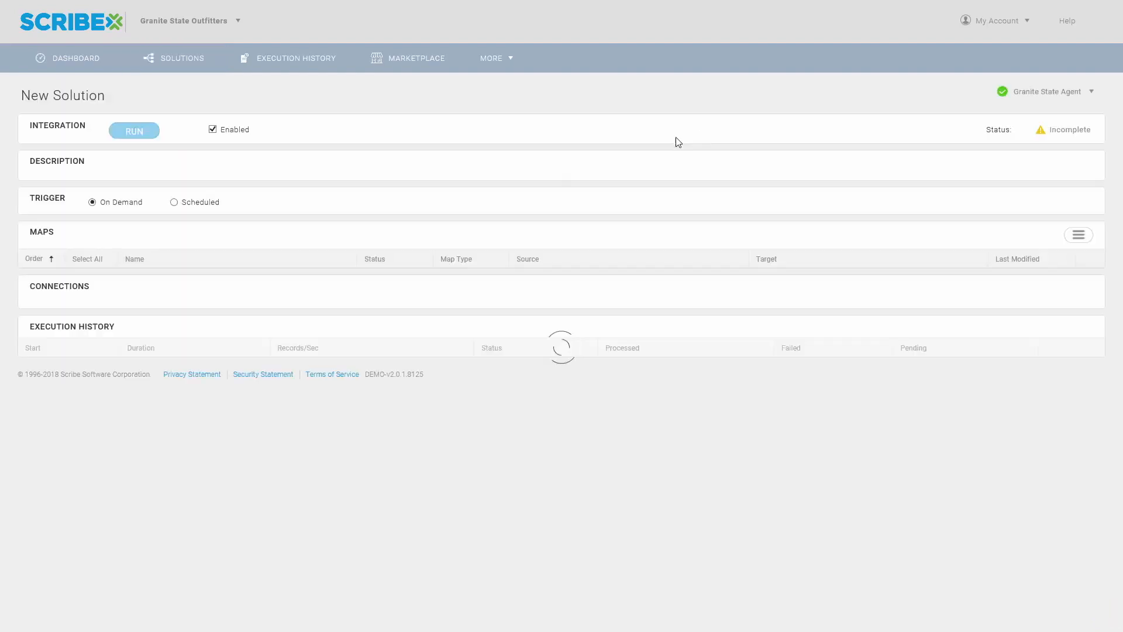
{"action": "left_click_drag", "start_coordinate": [171, 97], "coordinate": [14, 96]}
{"action": "type", "text": "LDAP"}
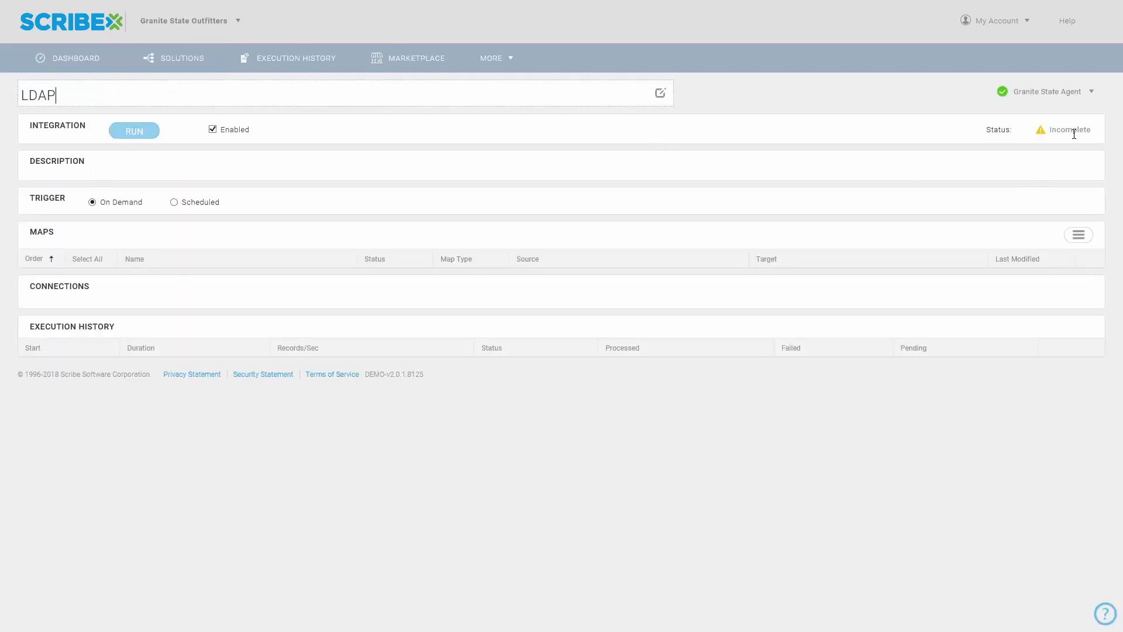
Step: Add a new map to the solution and name it LDAP
{"action": "left_click", "coordinate": [1079, 235]}
{"action": "left_click", "coordinate": [1073, 270]}
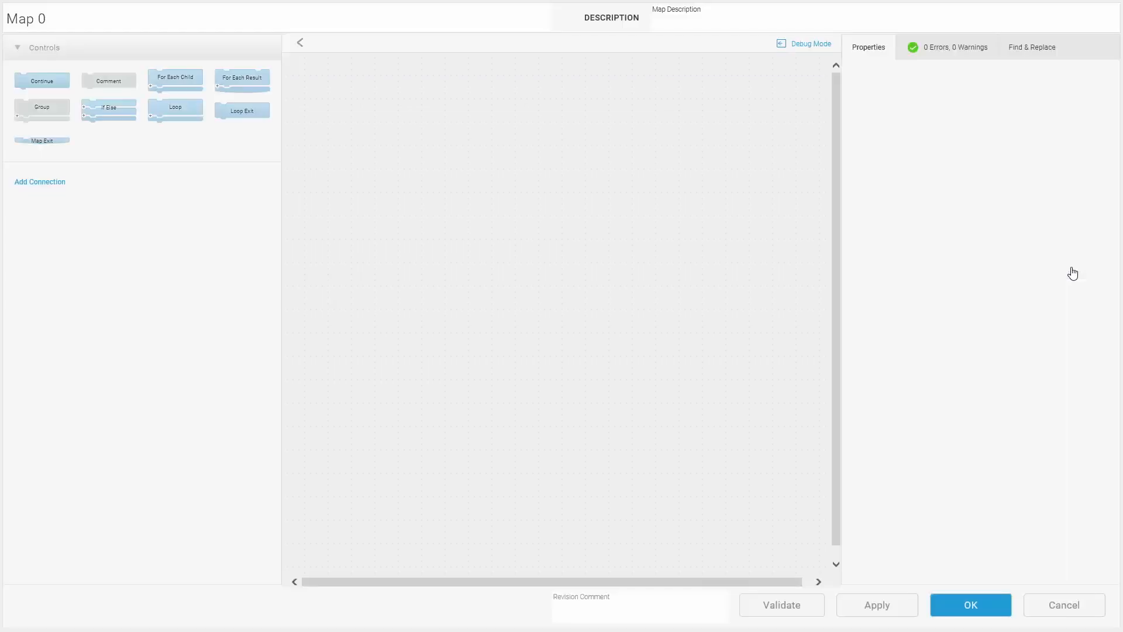
{"action": "left_click", "coordinate": [151, 28]}
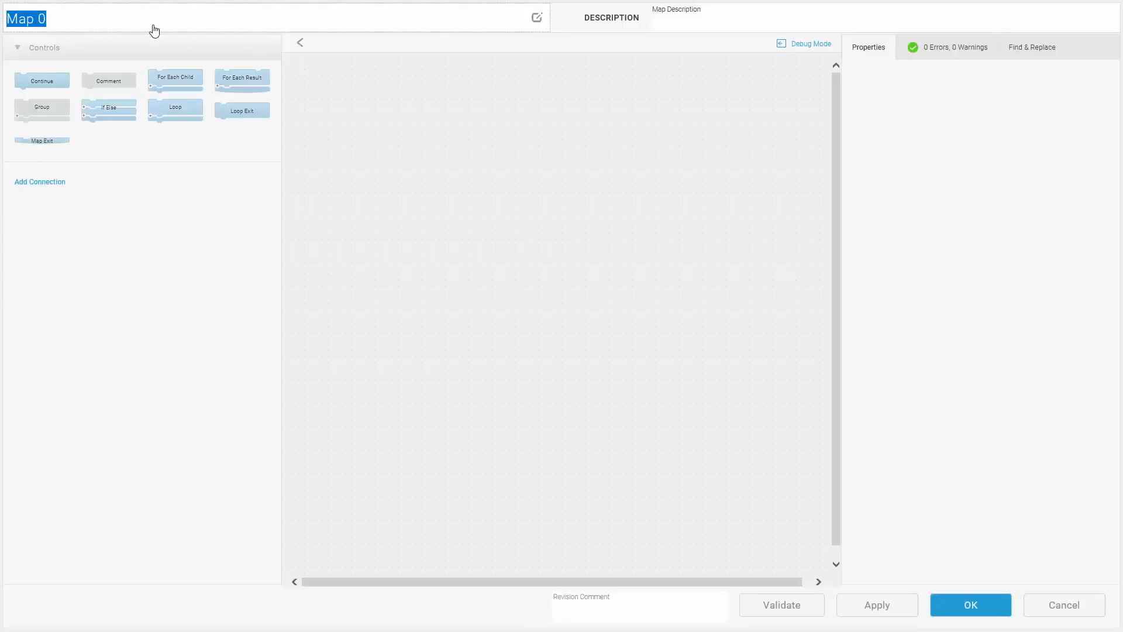
{"action": "type", "text": "LDAP"}
Step: Add the Granite State Marketing and LDAP connections to the map
{"action": "left_click", "coordinate": [50, 182]}
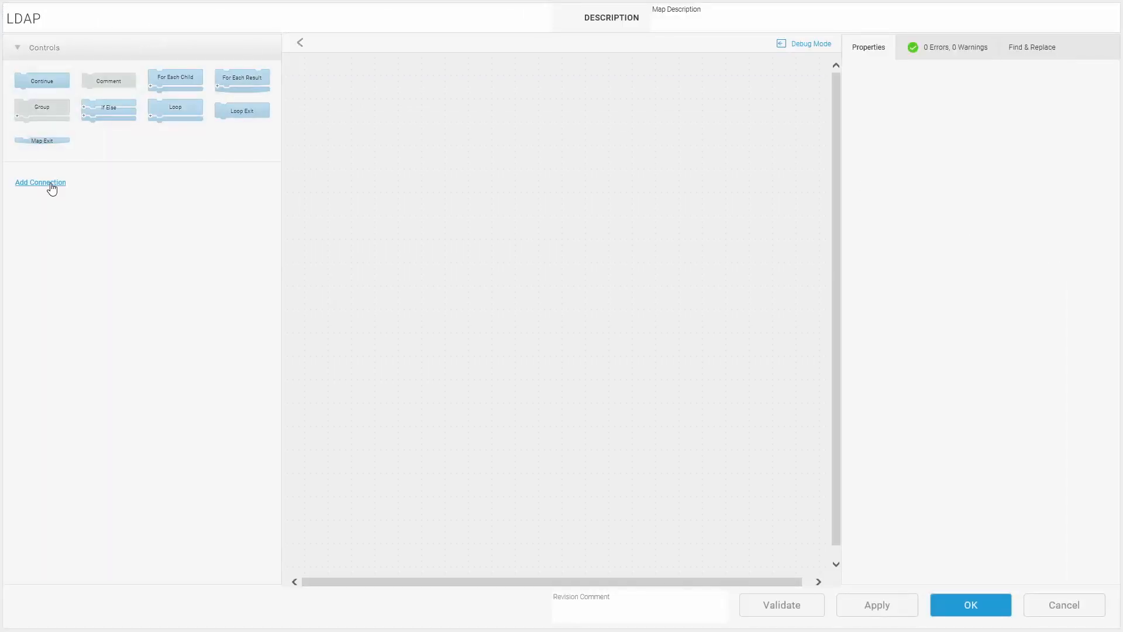
{"action": "left_click", "coordinate": [564, 139]}
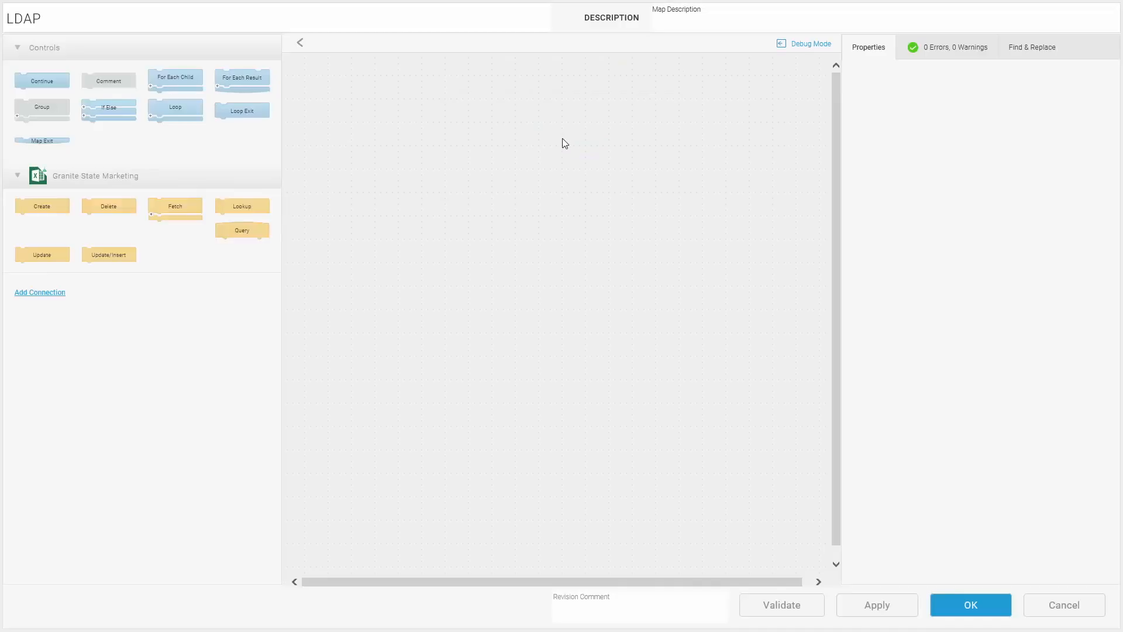
{"action": "left_click", "coordinate": [60, 294]}
{"action": "left_click", "coordinate": [571, 139]}
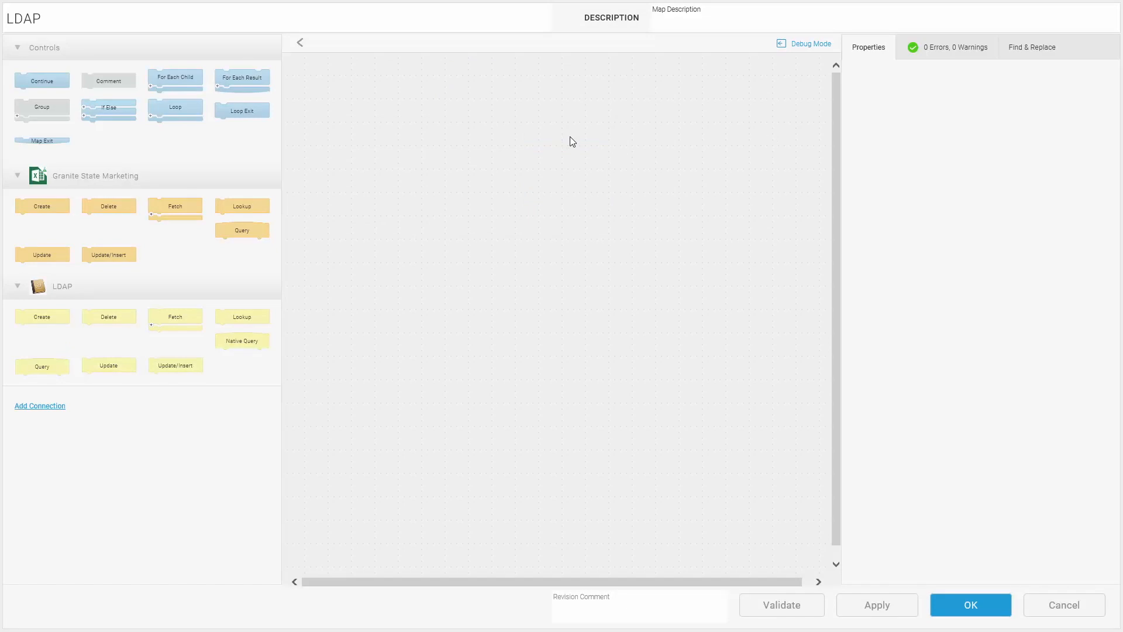
Step: Build the flow from a Granite State Marketing Query, For Each Result, and an If Else holding an LDAP Lookup and a Granite State Marketing Update
{"action": "left_click_drag", "start_coordinate": [254, 234], "coordinate": [516, 168]}
{"action": "left_click_drag", "start_coordinate": [251, 86], "coordinate": [478, 187]}
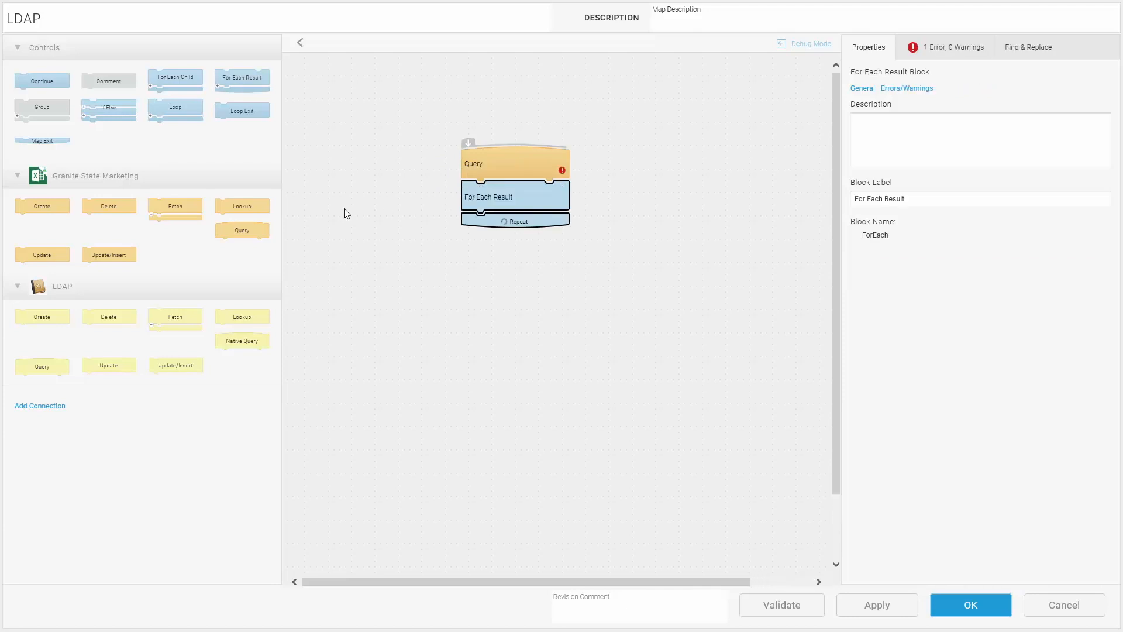
{"action": "left_click_drag", "start_coordinate": [109, 108], "coordinate": [454, 193]}
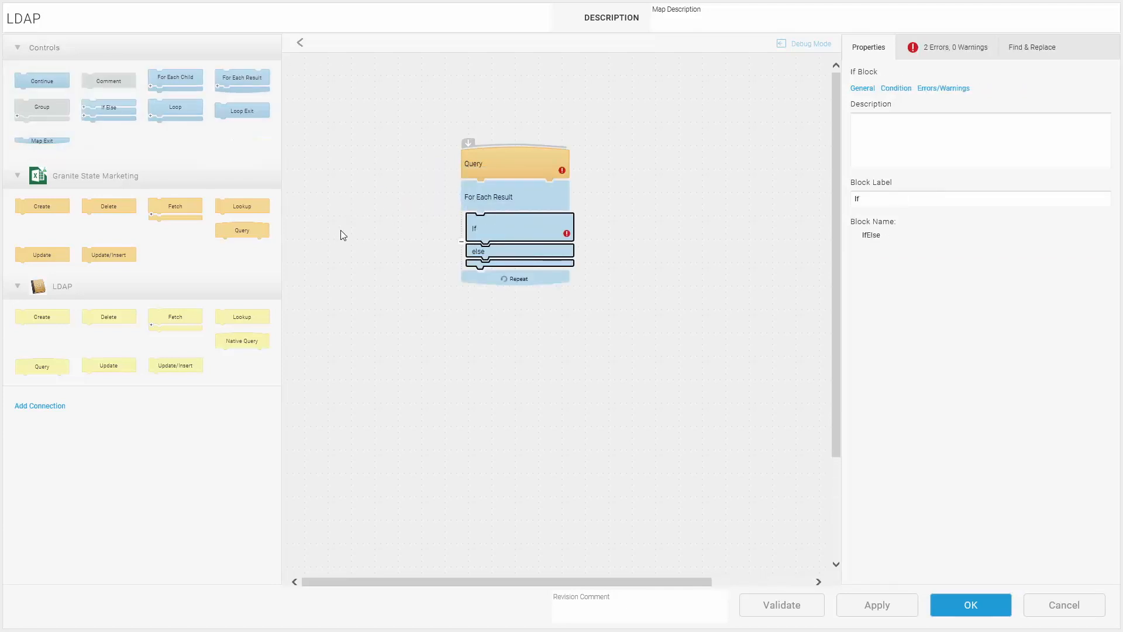
{"action": "left_click_drag", "start_coordinate": [236, 319], "coordinate": [462, 252]}
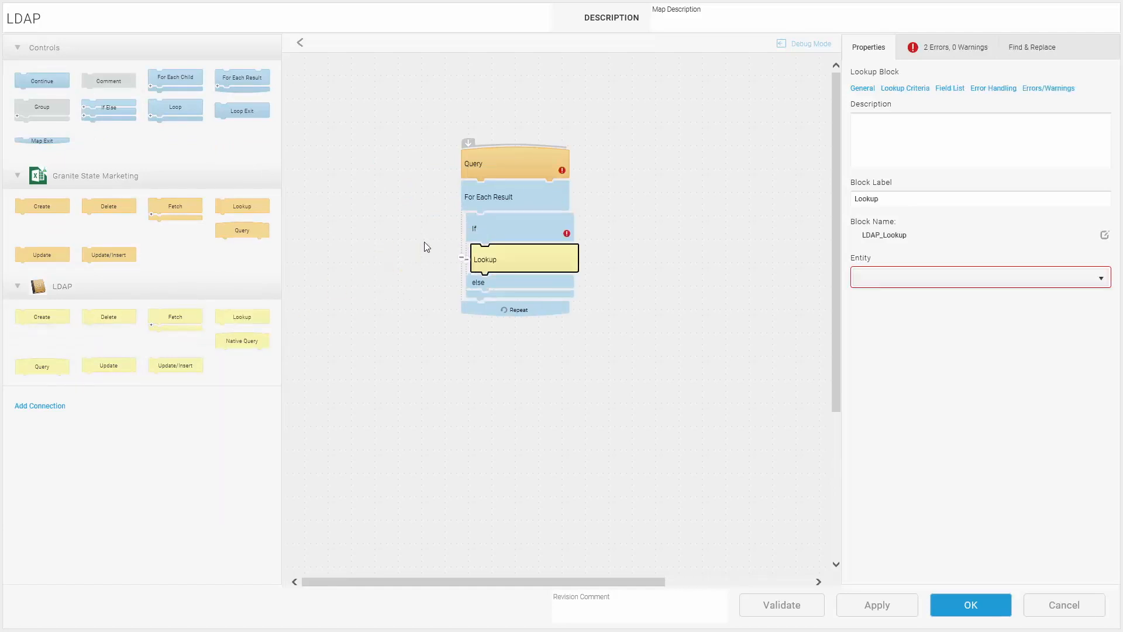
{"action": "left_click_drag", "start_coordinate": [42, 255], "coordinate": [500, 279]}
Step: Set the Query block's entity to GraniteStateMarketing_Customer
{"action": "left_click", "coordinate": [518, 165]}
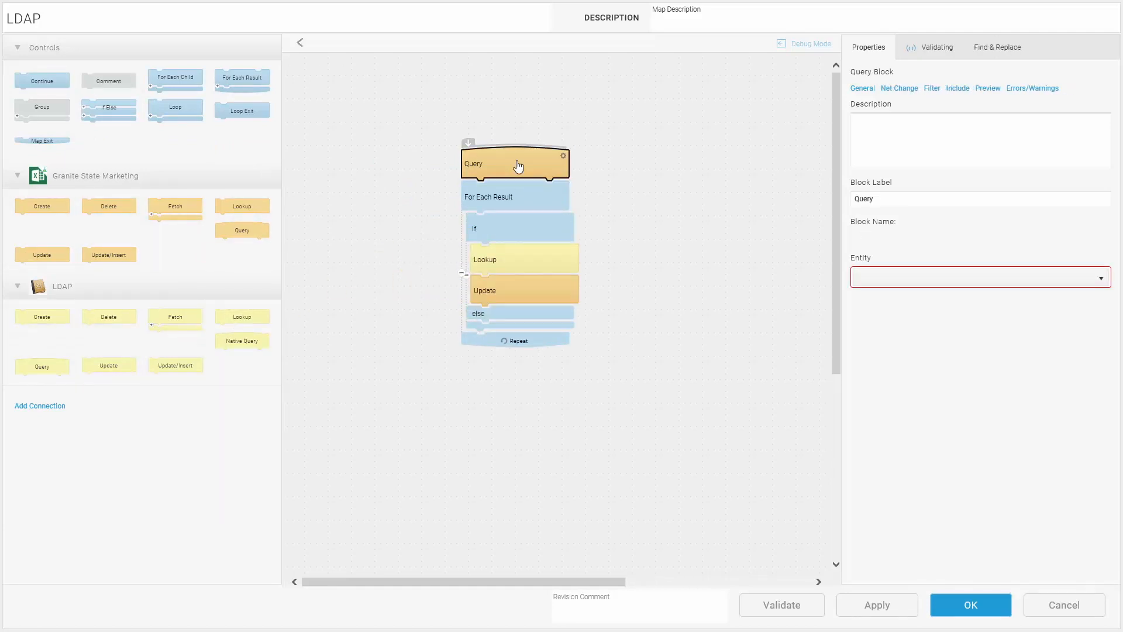
{"action": "left_click", "coordinate": [905, 277]}
{"action": "left_click", "coordinate": [915, 321]}
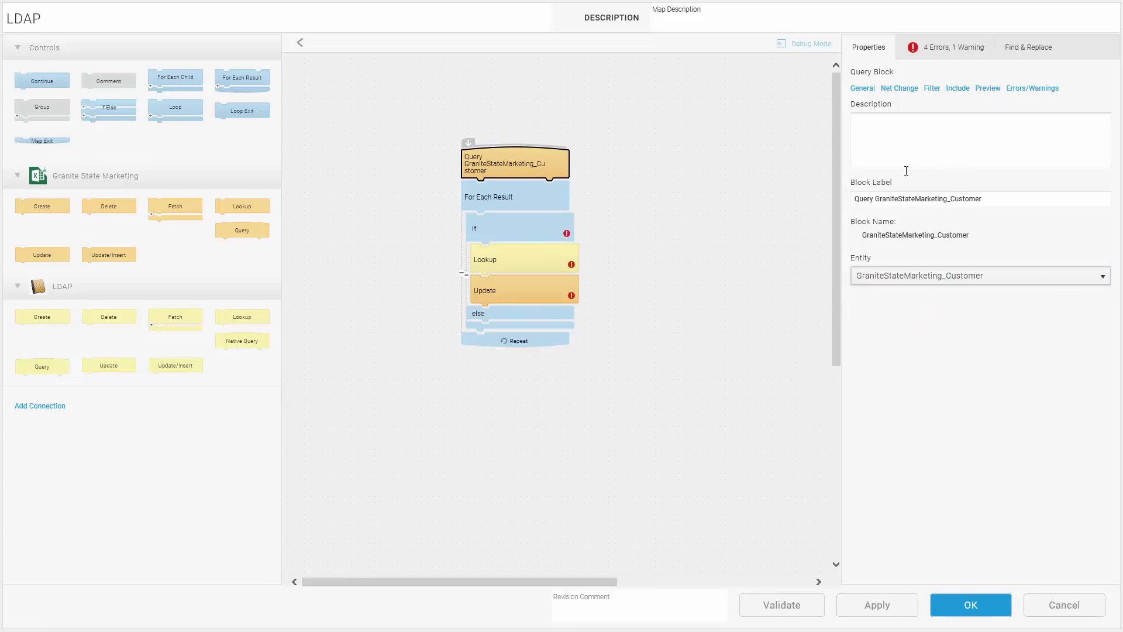
Step: Add a condition to the If block with the formula ISNULL(GraniteStateMarketing_Customer.Email) as its first value
{"action": "left_click", "coordinate": [499, 227]}
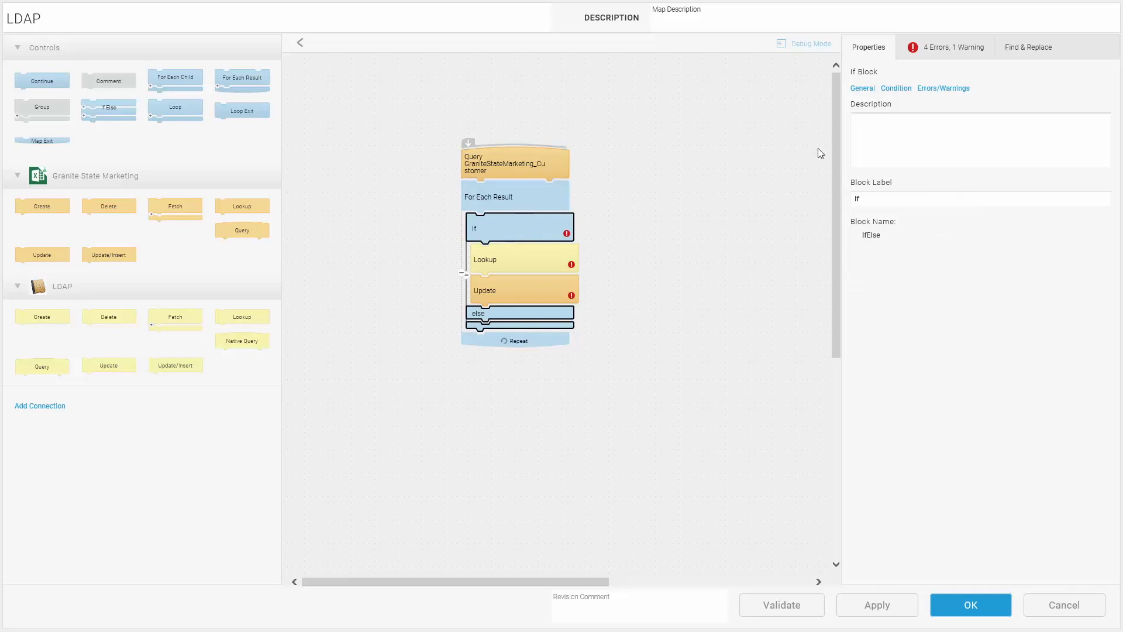
{"action": "left_click", "coordinate": [897, 89]}
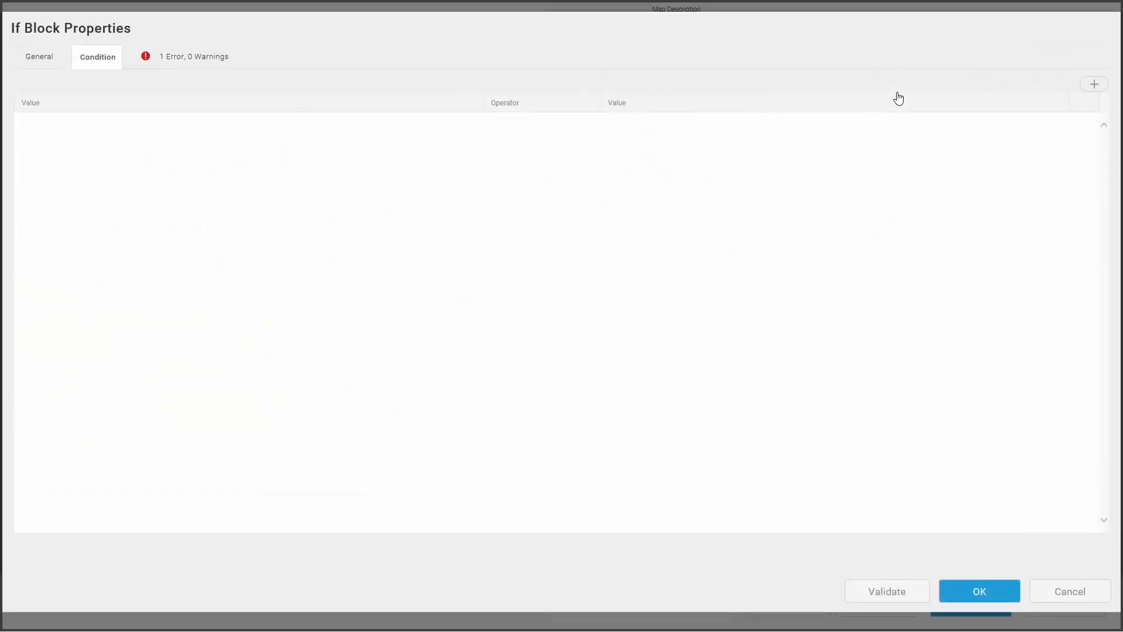
{"action": "left_click", "coordinate": [1094, 85]}
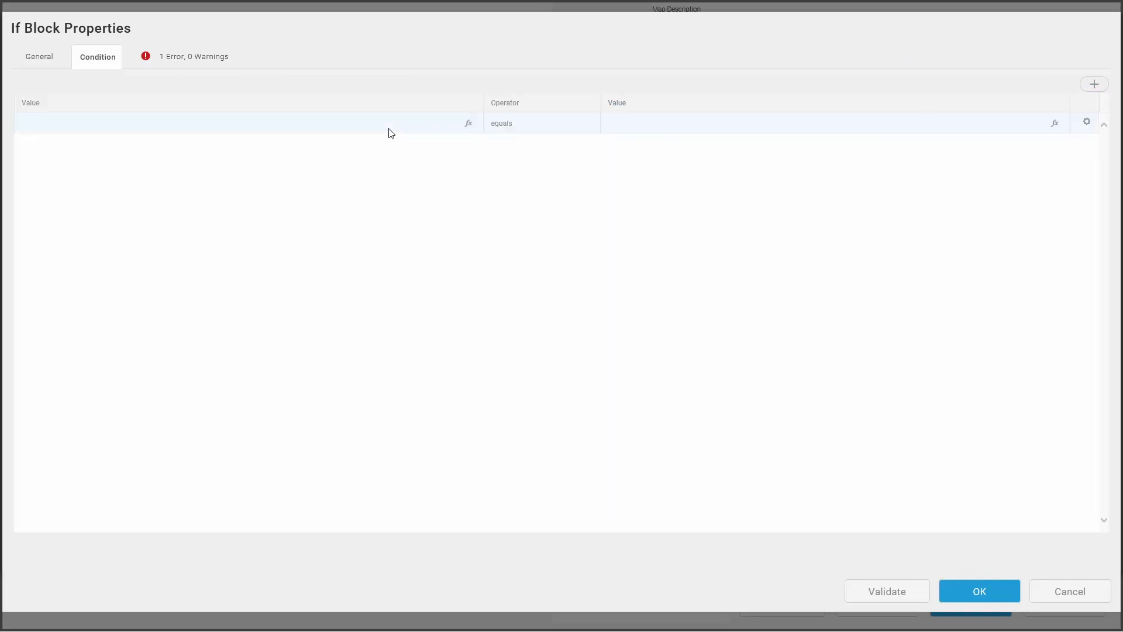
{"action": "left_click", "coordinate": [468, 124]}
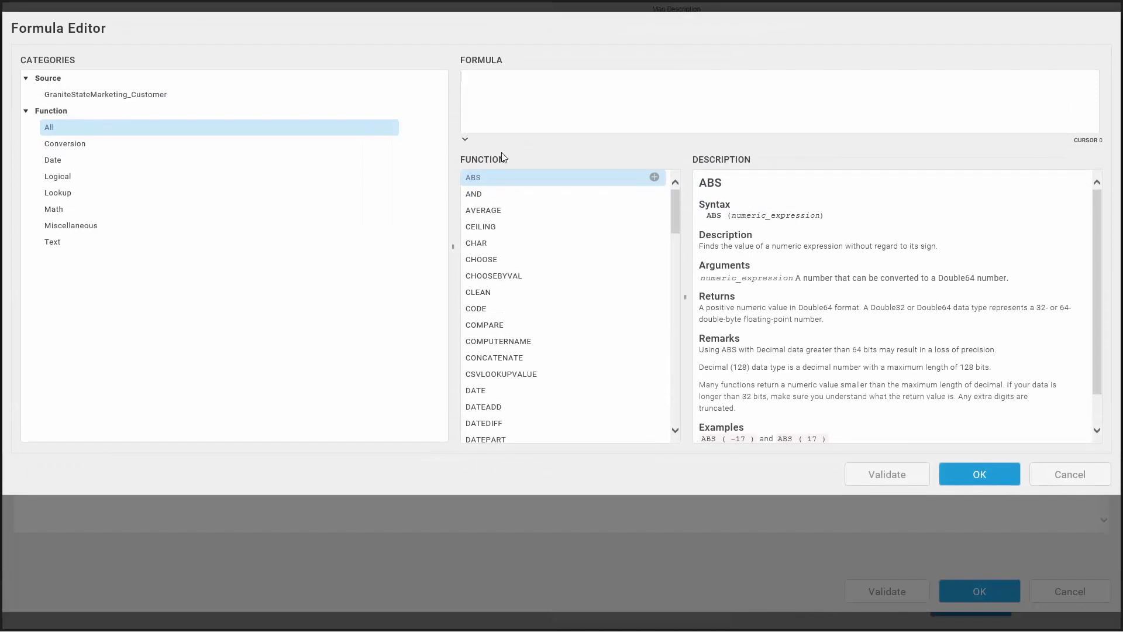
{"action": "left_click", "coordinate": [193, 174]}
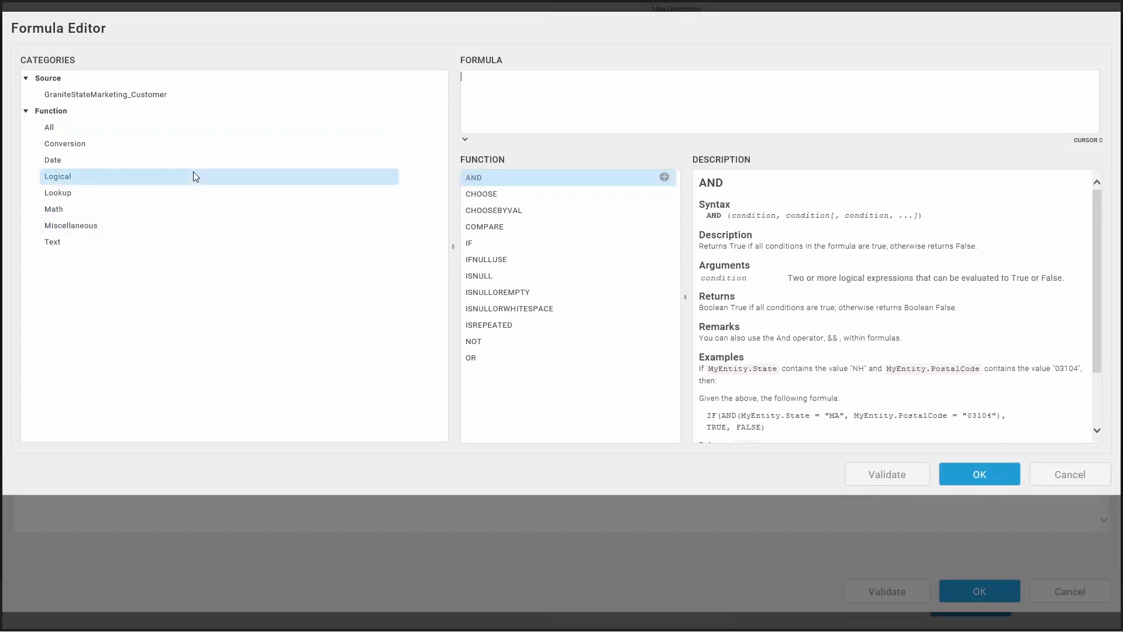
{"action": "left_click", "coordinate": [664, 277]}
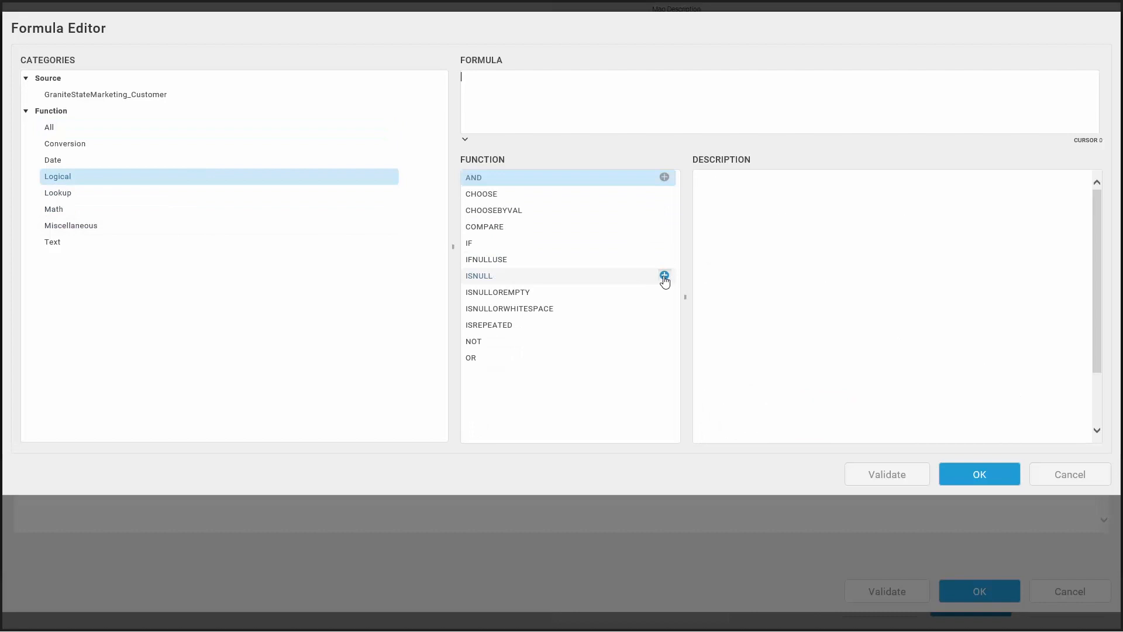
{"action": "left_click", "coordinate": [181, 98]}
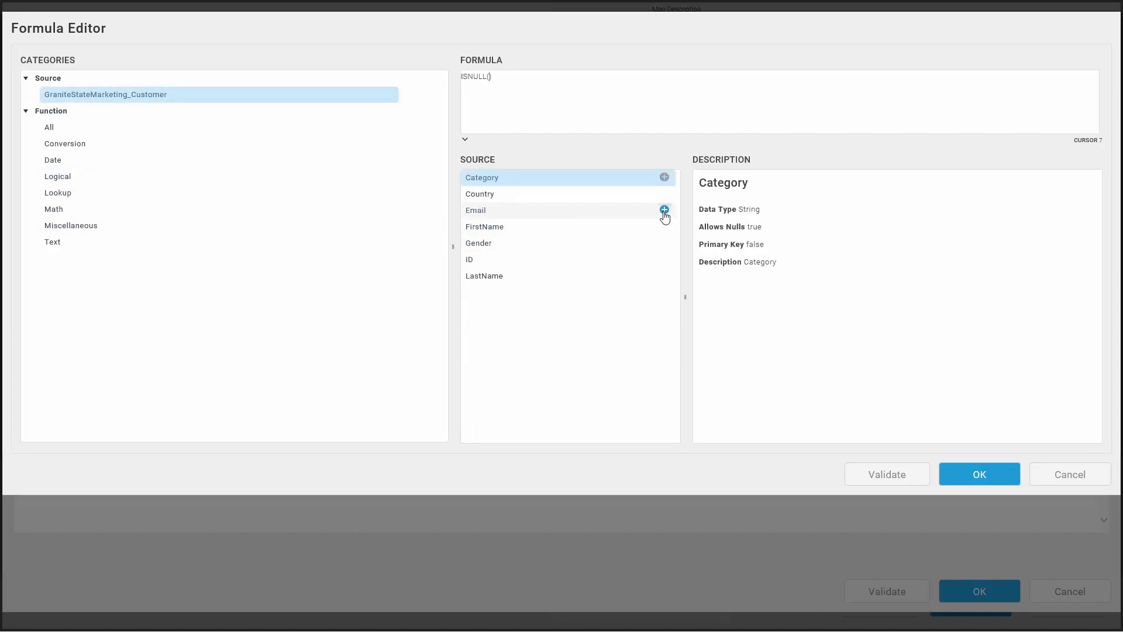
{"action": "left_click", "coordinate": [664, 210]}
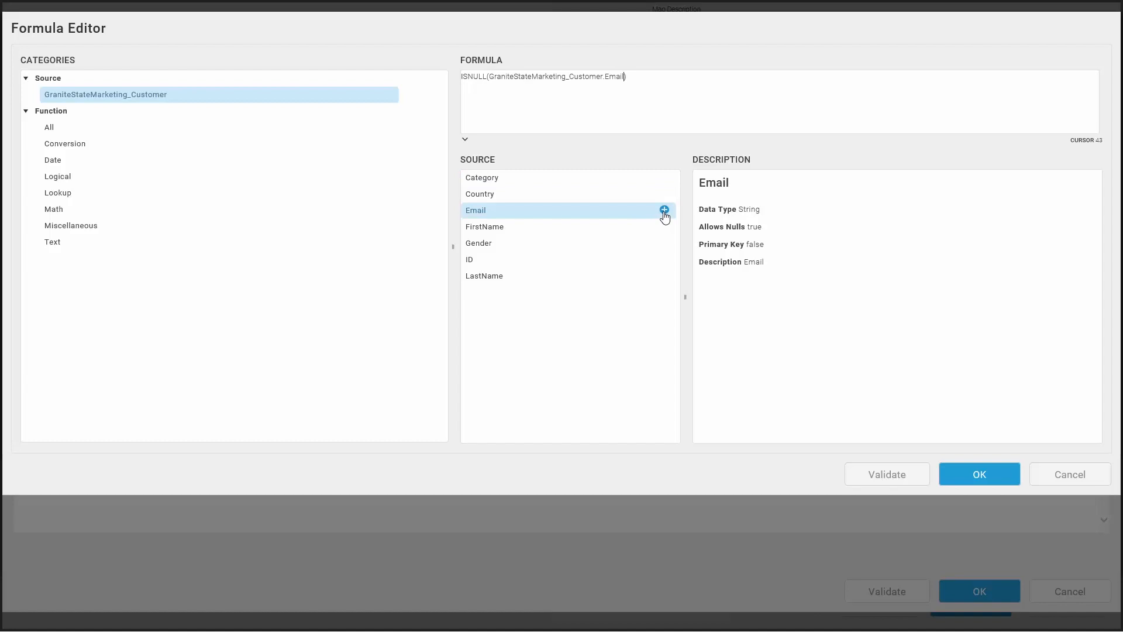
{"action": "left_click", "coordinate": [981, 474]}
Step: Set the If condition's comparison value to true, then validate and save the block properties
{"action": "left_click", "coordinate": [724, 122]}
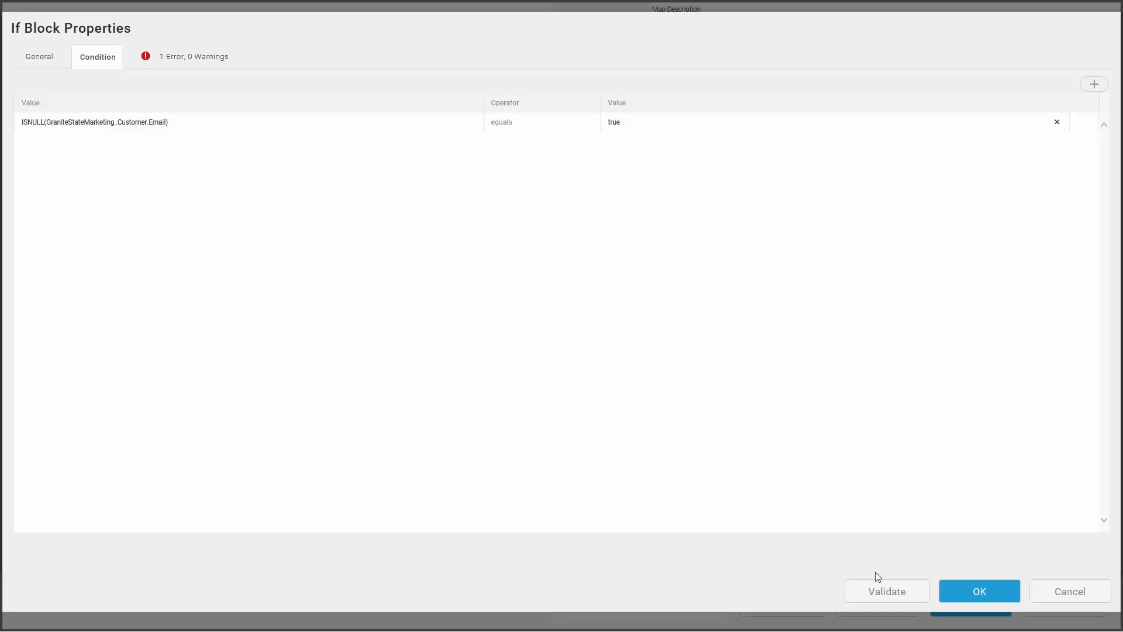
{"action": "left_click", "coordinate": [884, 591]}
{"action": "left_click", "coordinate": [978, 592]}
Step: Set the LDAP Lookup block's entity to User
{"action": "left_click", "coordinate": [519, 265]}
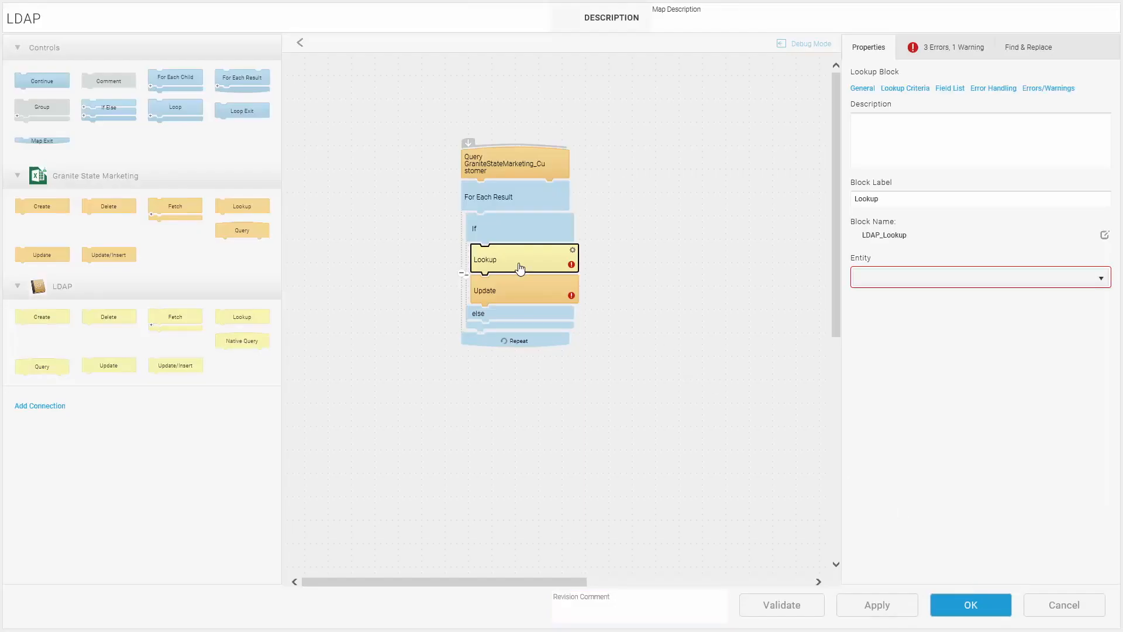
{"action": "left_click", "coordinate": [887, 277]}
{"action": "left_click", "coordinate": [943, 389]}
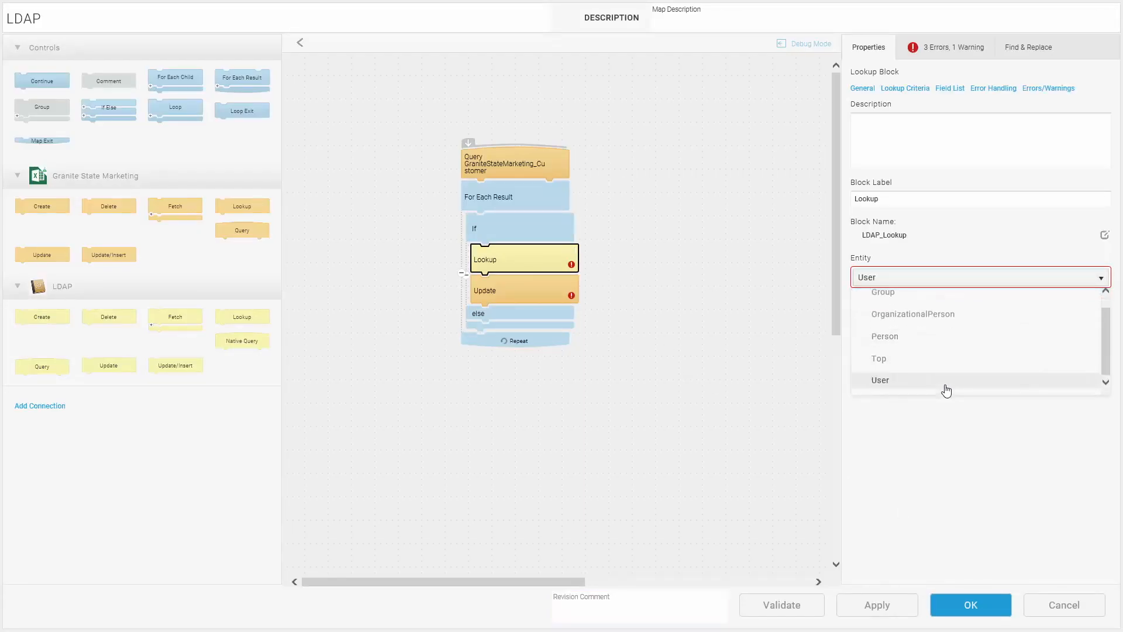
Step: Add a lookup criterion to the LDAP User lookup block that filters on the CN field with the equals operator
{"action": "left_click", "coordinate": [894, 90]}
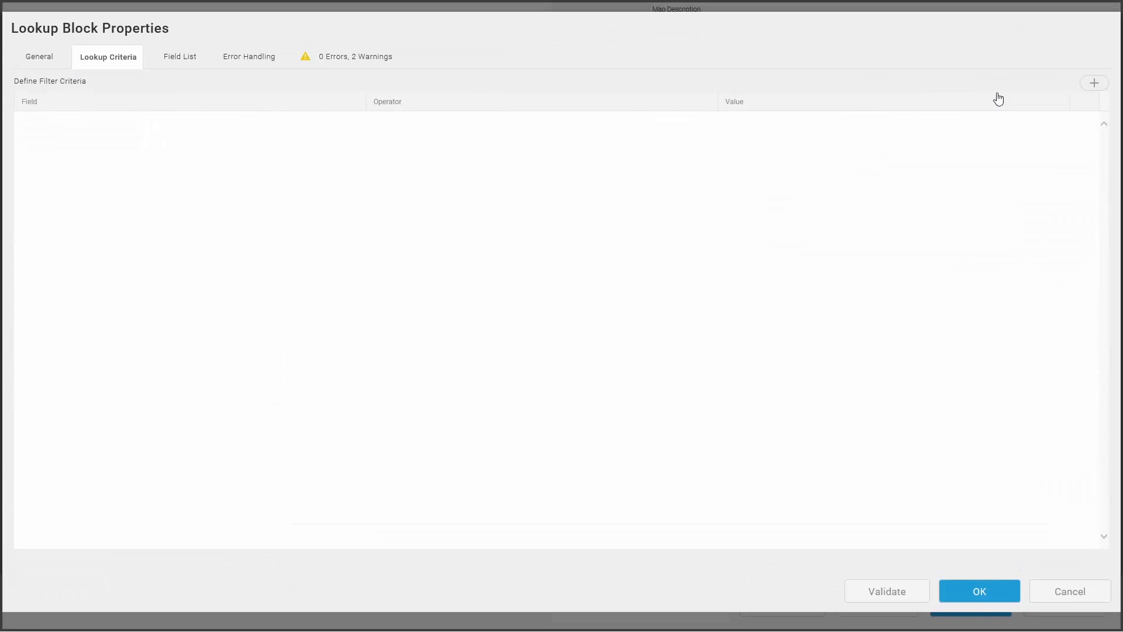
{"action": "left_click", "coordinate": [1094, 82]}
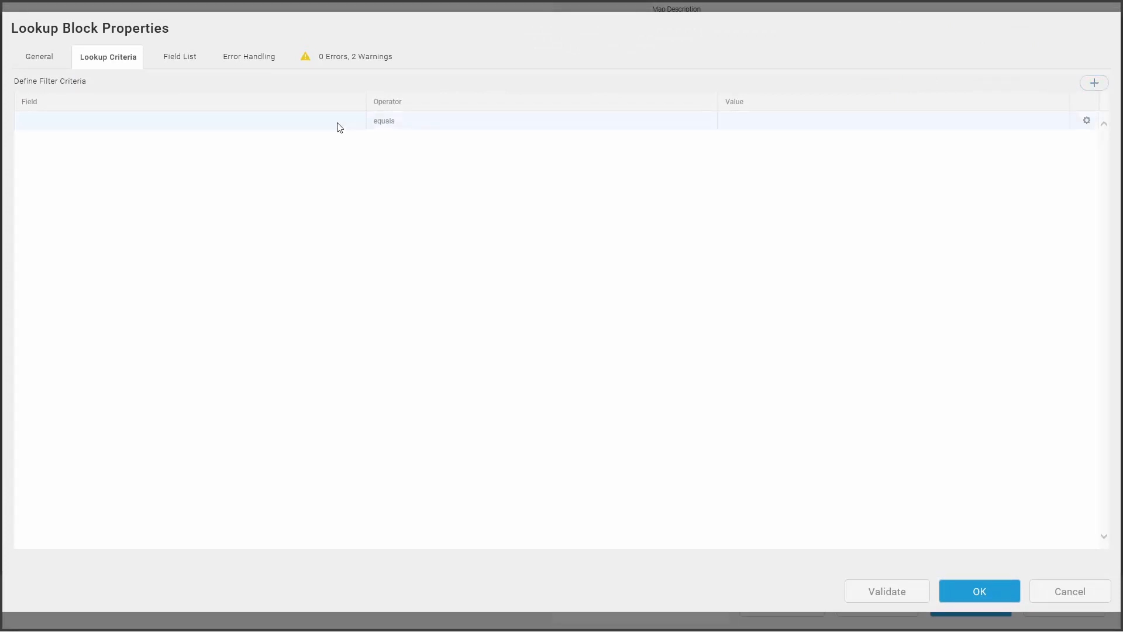
{"action": "left_click", "coordinate": [353, 123]}
{"action": "left_click", "coordinate": [355, 121]}
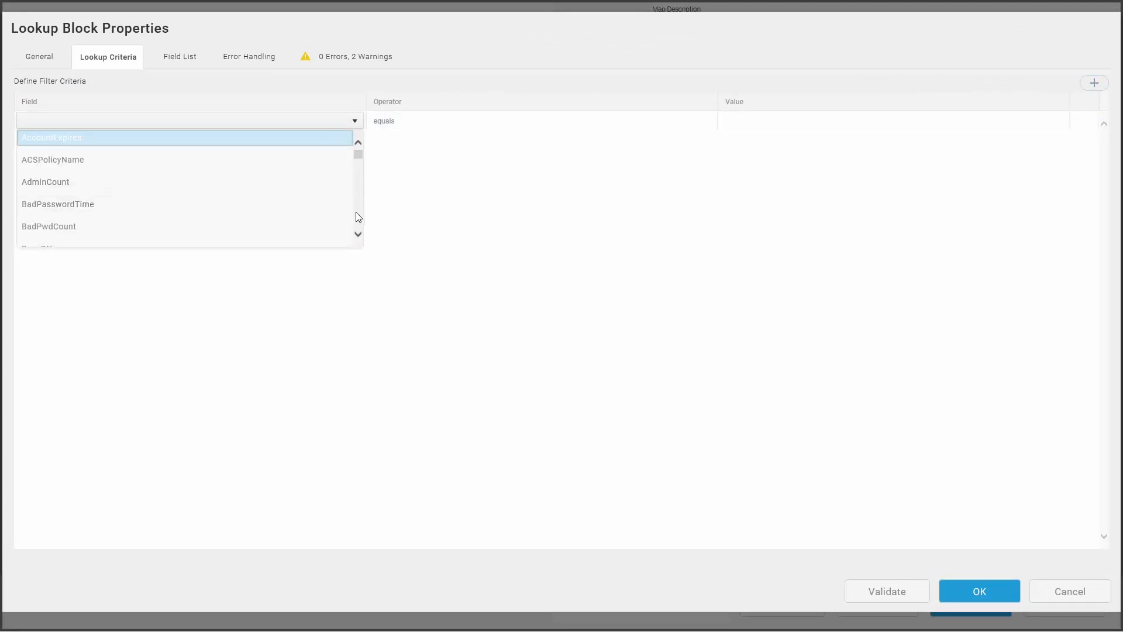
{"action": "scroll", "coordinate": [355, 211], "scroll_direction": "down", "scroll_amount": 3}
{"action": "left_click", "coordinate": [276, 175]}
Step: Set the CN criterion's value to CONCATENATE(GraniteStateMarketing_Customer.FirstName," ",GraniteStateMarketing_Customer.LastName), validate the formula and accept it
{"action": "left_click", "coordinate": [1034, 122]}
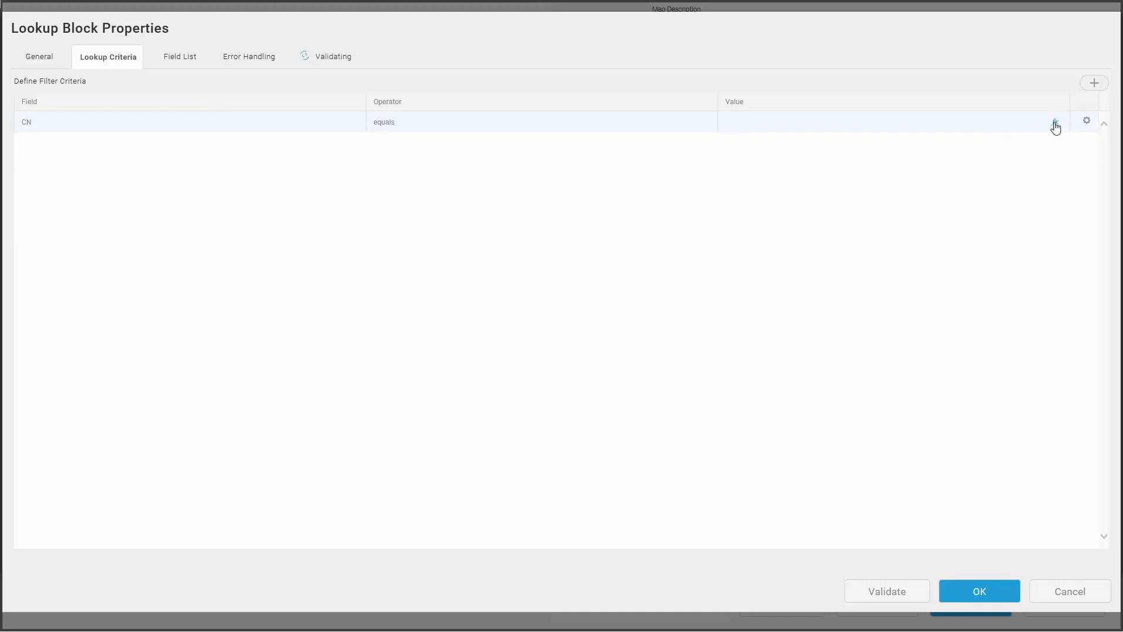
{"action": "left_click", "coordinate": [1056, 123]}
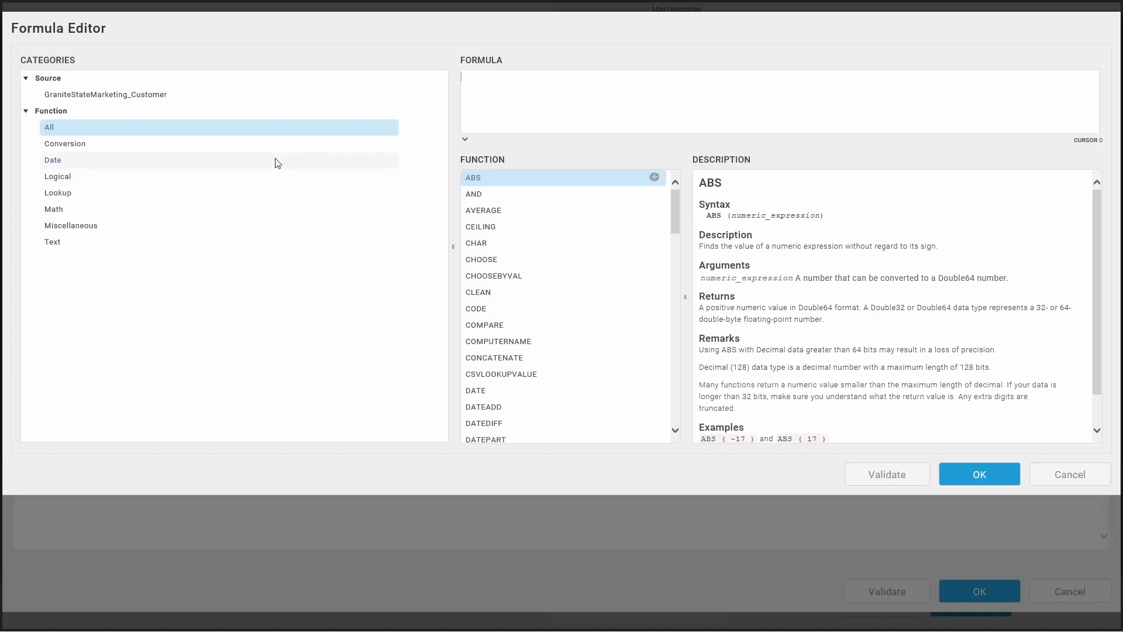
{"action": "left_click", "coordinate": [287, 242]}
{"action": "left_click", "coordinate": [653, 227]}
{"action": "left_click", "coordinate": [120, 95]}
{"action": "left_click", "coordinate": [654, 221]}
{"action": "type", "text": ",' ',"}
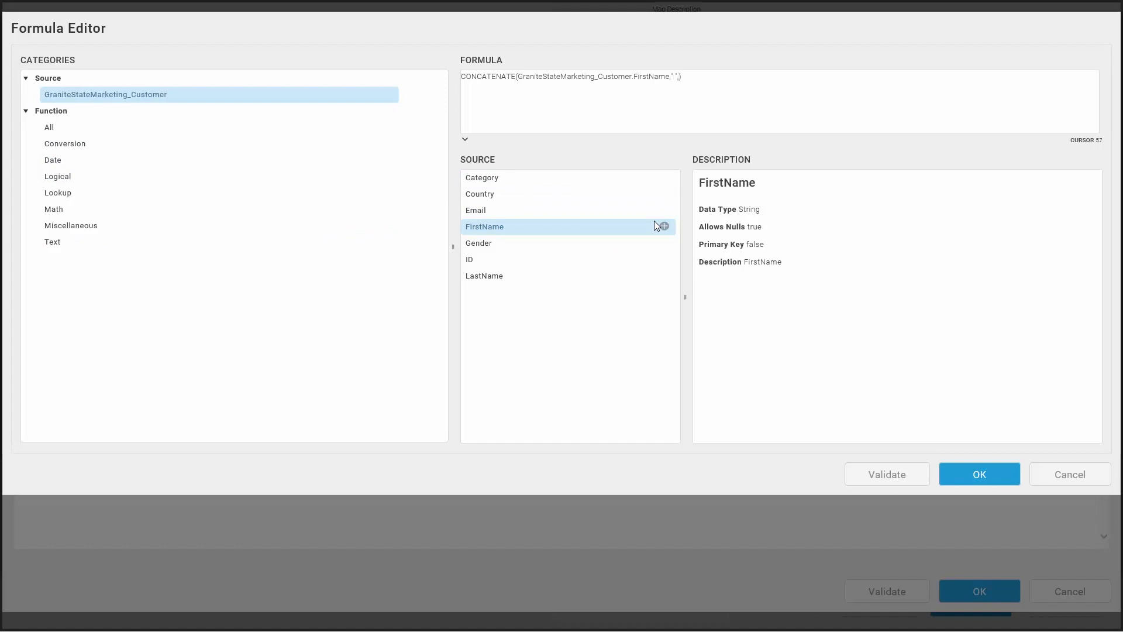
{"action": "left_click", "coordinate": [664, 275]}
{"action": "left_click", "coordinate": [887, 474]}
{"action": "left_click", "coordinate": [978, 475]}
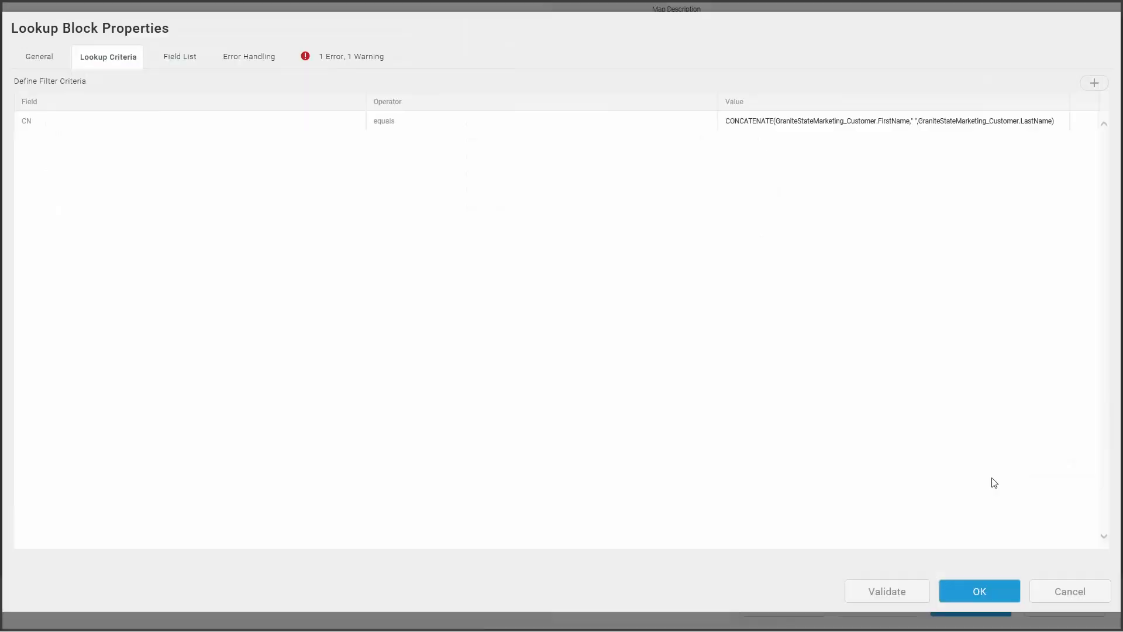
Step: Include the CN and UserPrincipalName fields in the lookup block's field list, then validate and save the block properties
{"action": "left_click", "coordinate": [188, 66]}
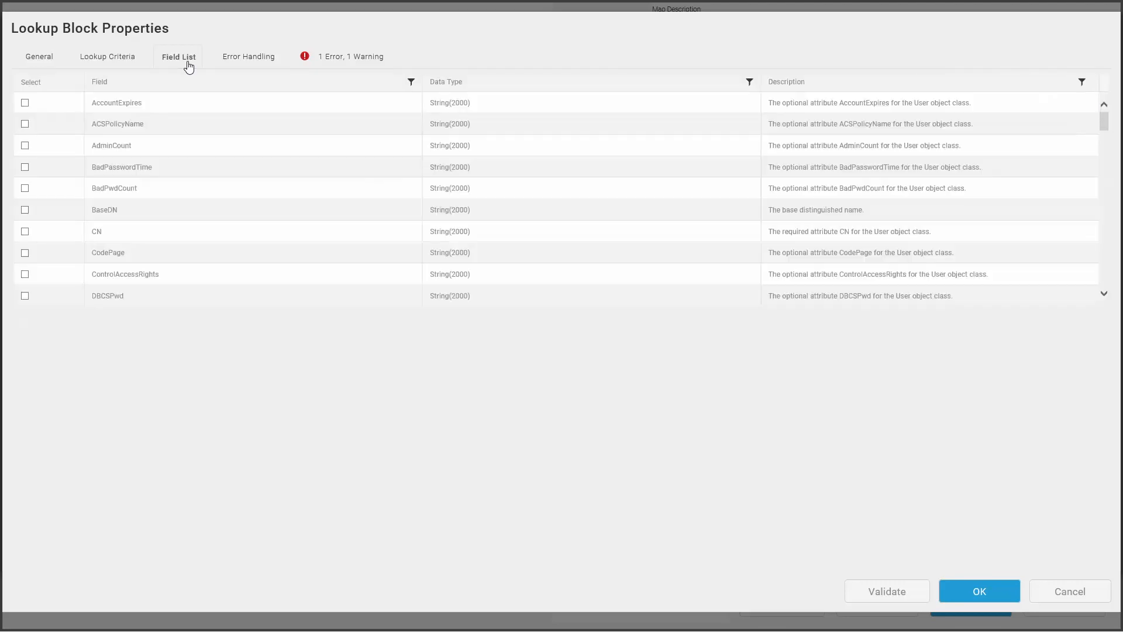
{"action": "left_click", "coordinate": [25, 233]}
{"action": "left_click_drag", "start_coordinate": [1104, 124], "coordinate": [1109, 281]}
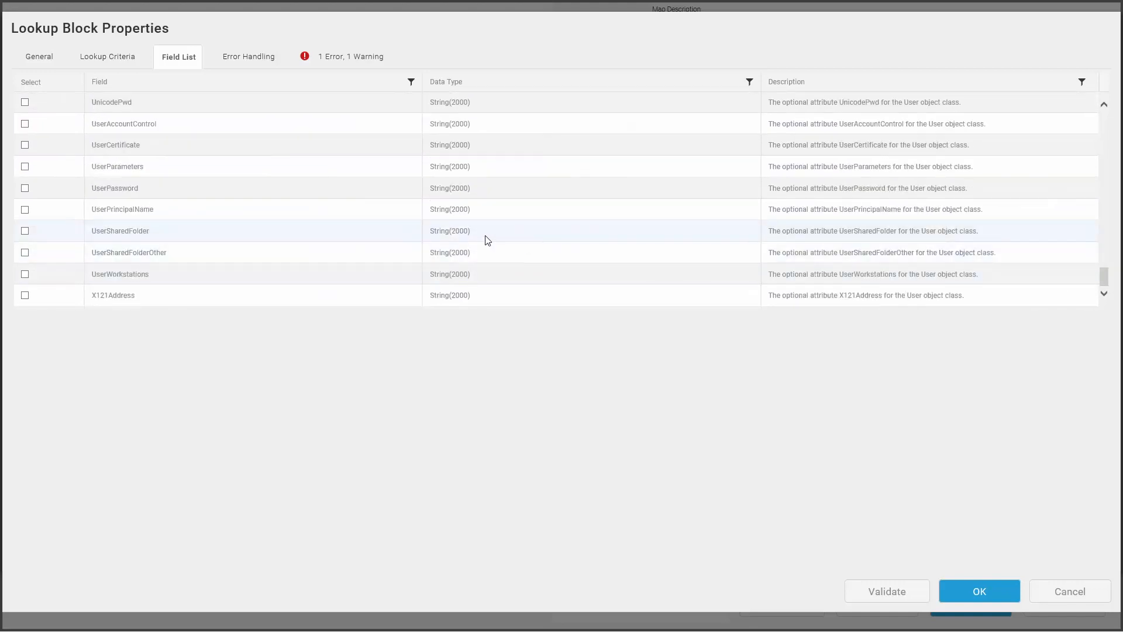
{"action": "left_click", "coordinate": [25, 209]}
{"action": "left_click", "coordinate": [917, 595]}
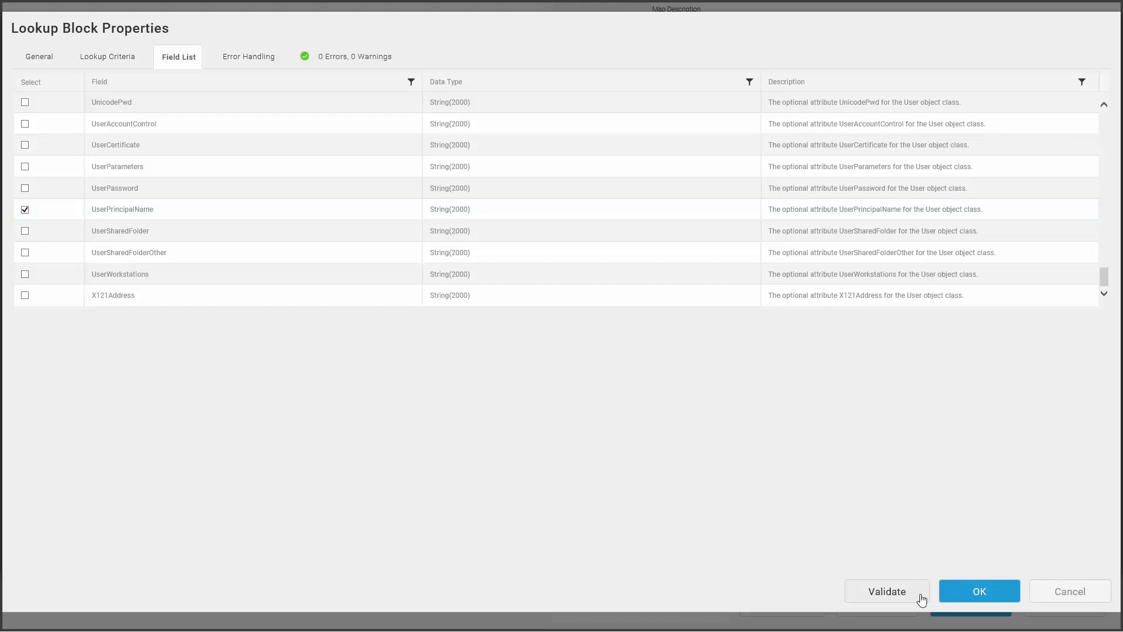
{"action": "left_click", "coordinate": [961, 592]}
Step: Set the Update block's entity to GraniteStateMarketing_Customer
{"action": "left_click", "coordinate": [506, 296]}
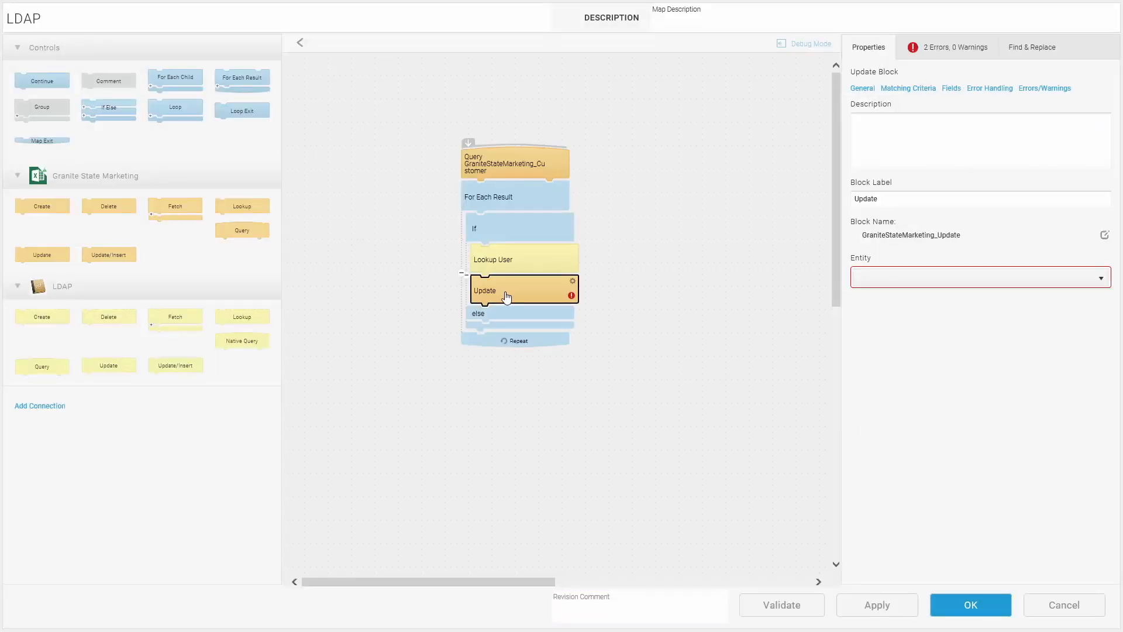
{"action": "left_click", "coordinate": [876, 285]}
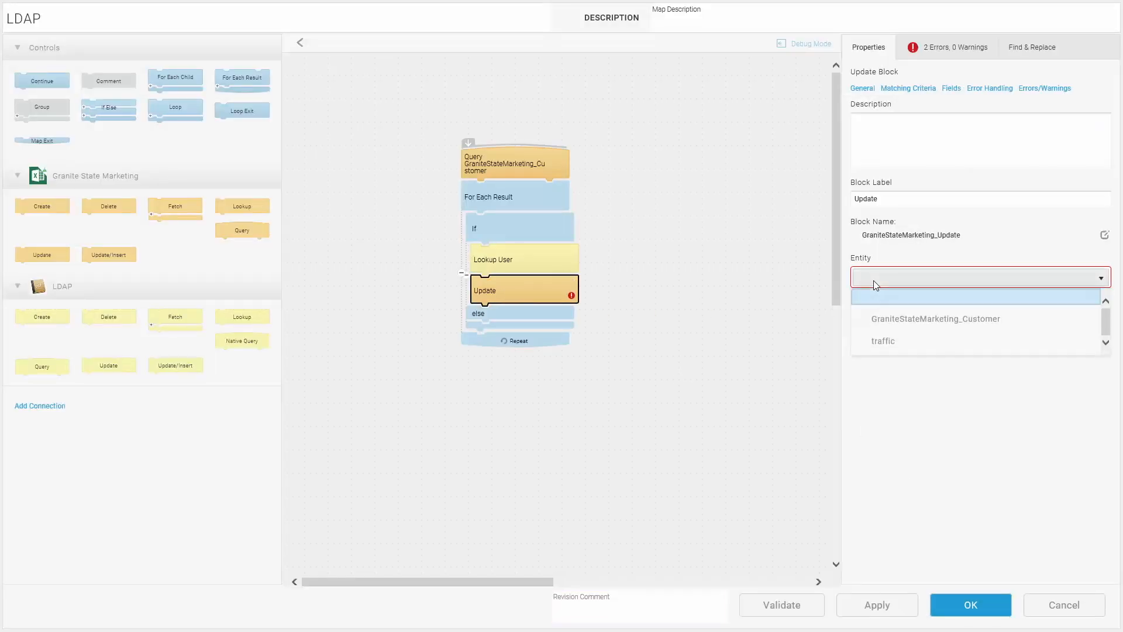
{"action": "left_click", "coordinate": [890, 319]}
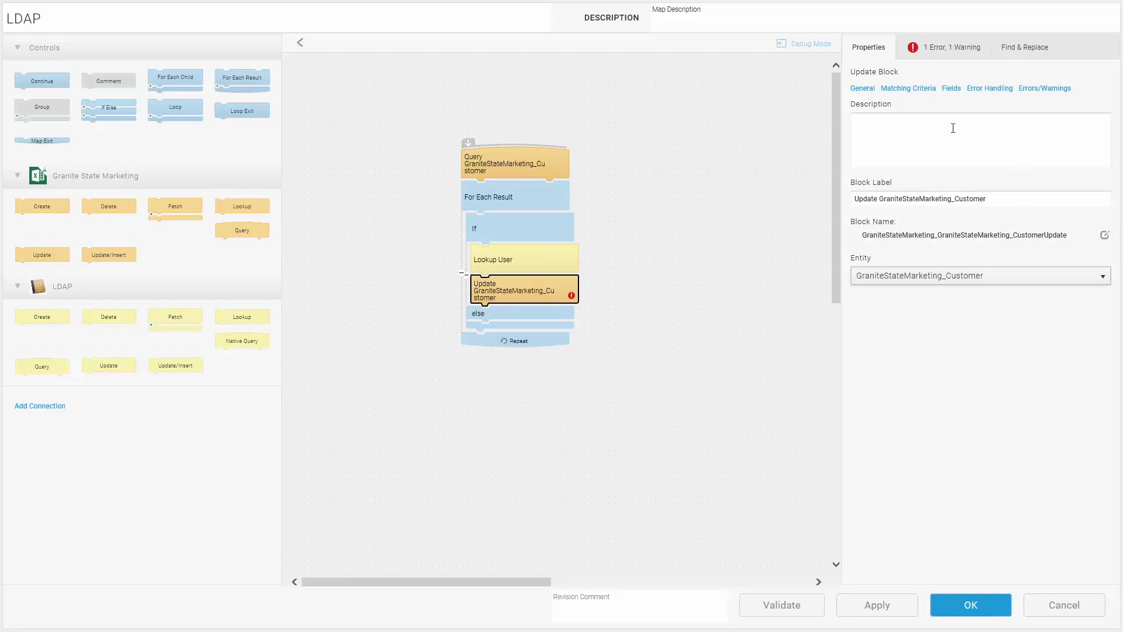
Step: Add a matching criterion to the Update block on the ID field with the equals operator
{"action": "left_click", "coordinate": [919, 94]}
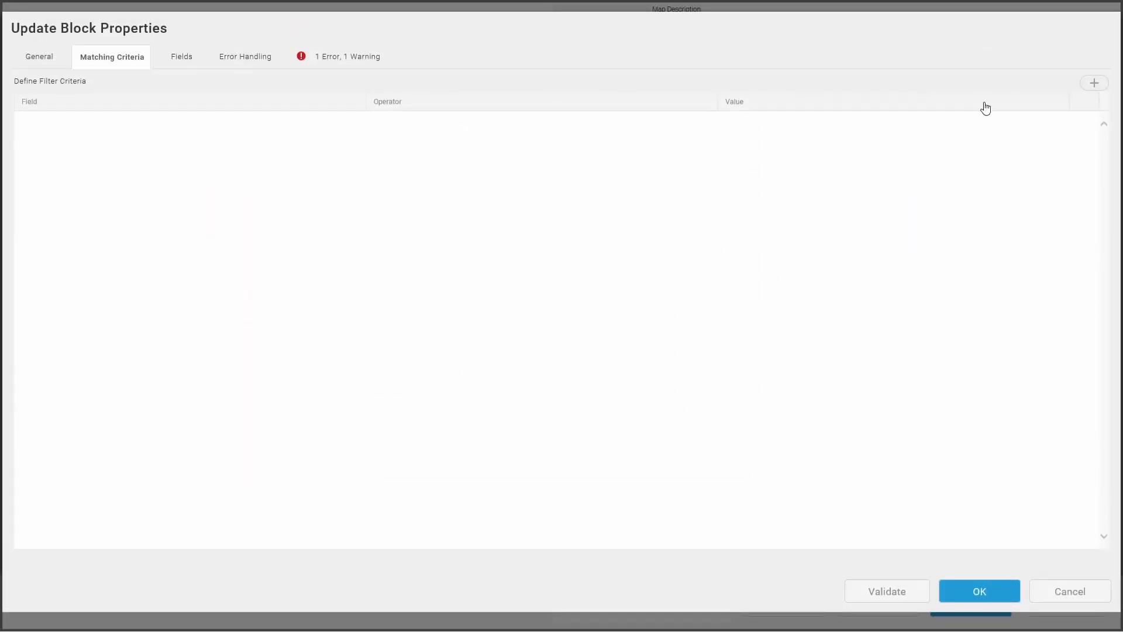
{"action": "left_click", "coordinate": [1092, 86]}
{"action": "left_click", "coordinate": [337, 127]}
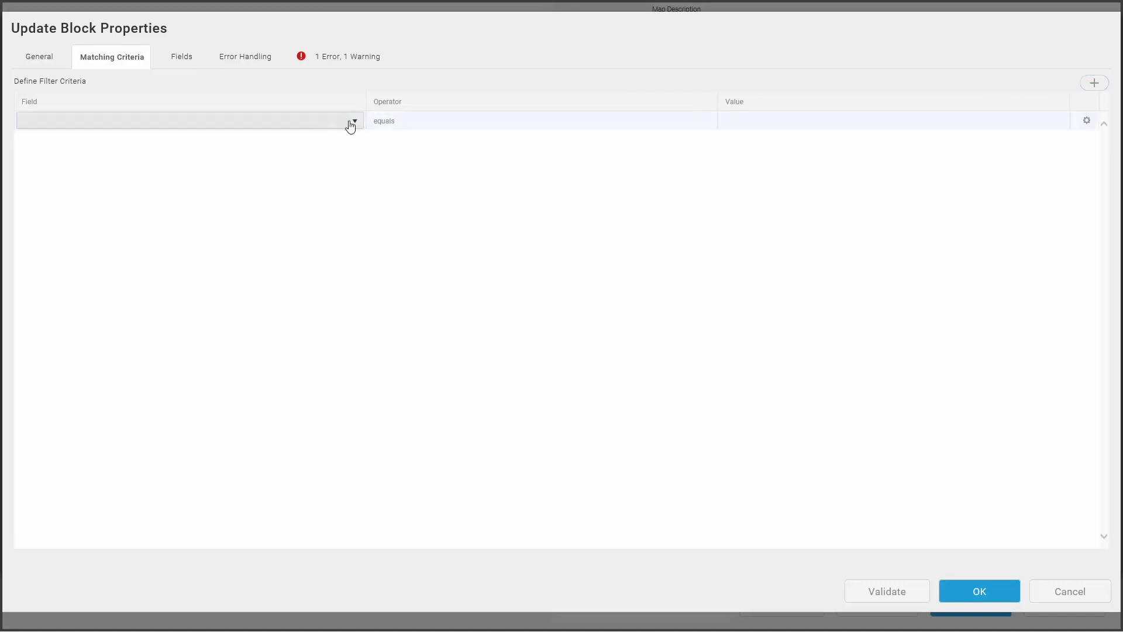
{"action": "left_click", "coordinate": [351, 121]}
{"action": "scroll", "coordinate": [246, 187], "scroll_direction": "down", "scroll_amount": 1}
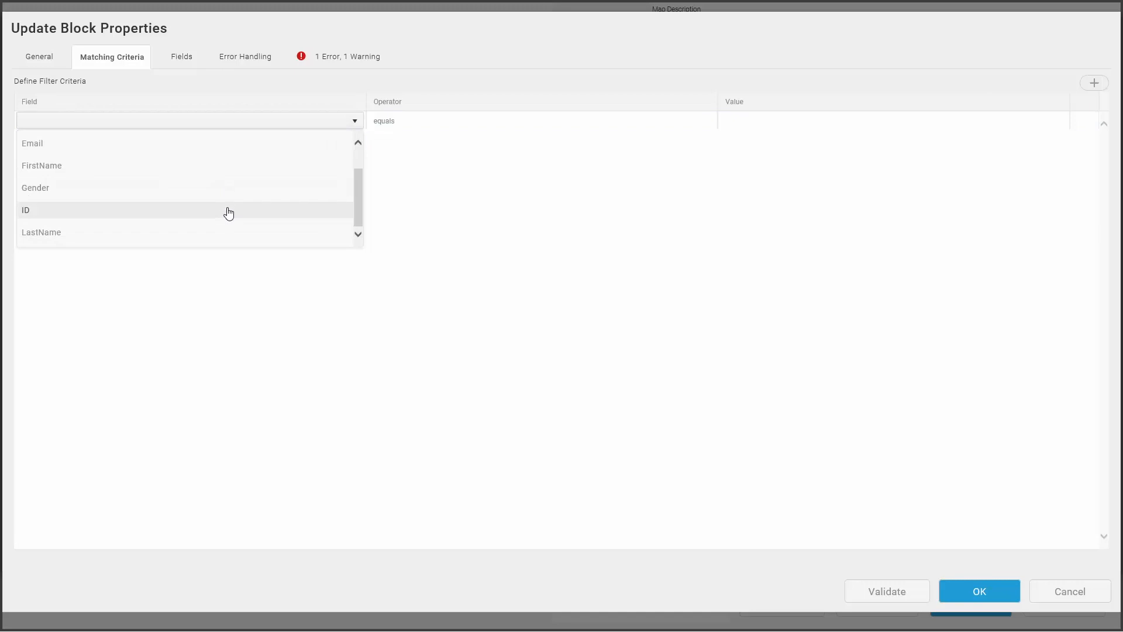
{"action": "left_click", "coordinate": [228, 212]}
Step: Set the ID matching criterion's value to the formula GraniteStateMarketing_Customer.ID
{"action": "mouse_move", "coordinate": [910, 129]}
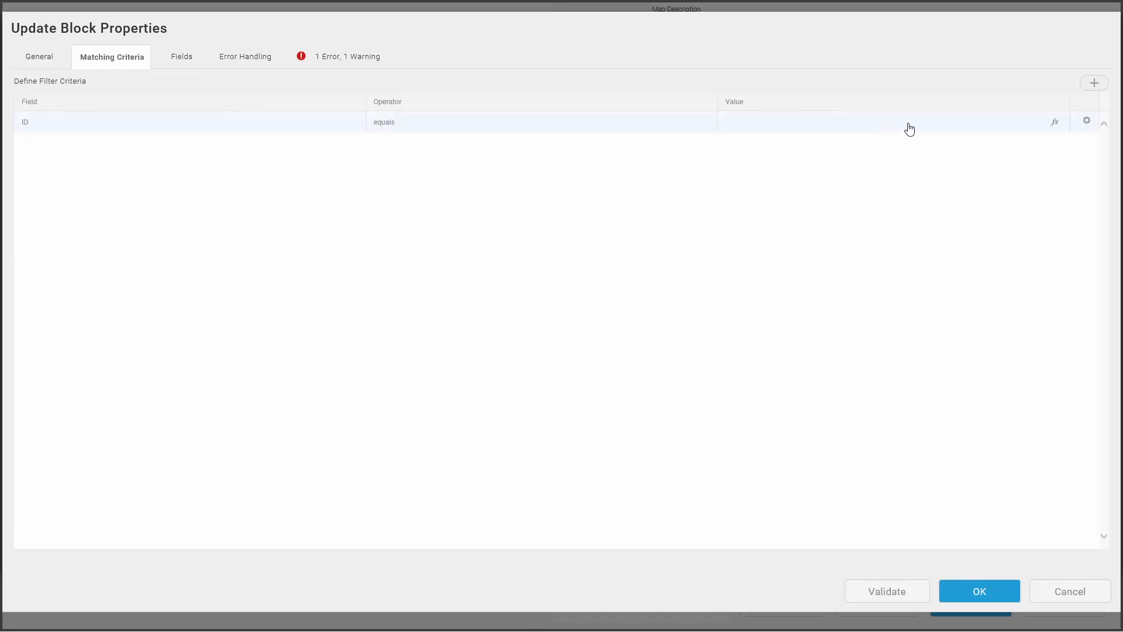
{"action": "left_click", "coordinate": [1054, 125]}
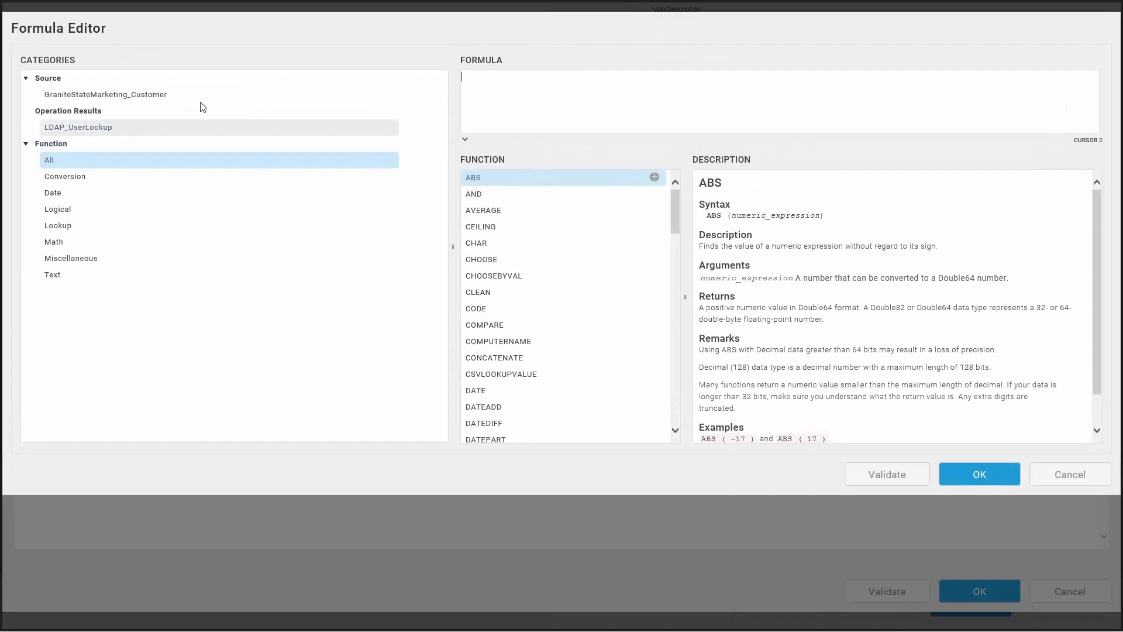
{"action": "left_click", "coordinate": [183, 98]}
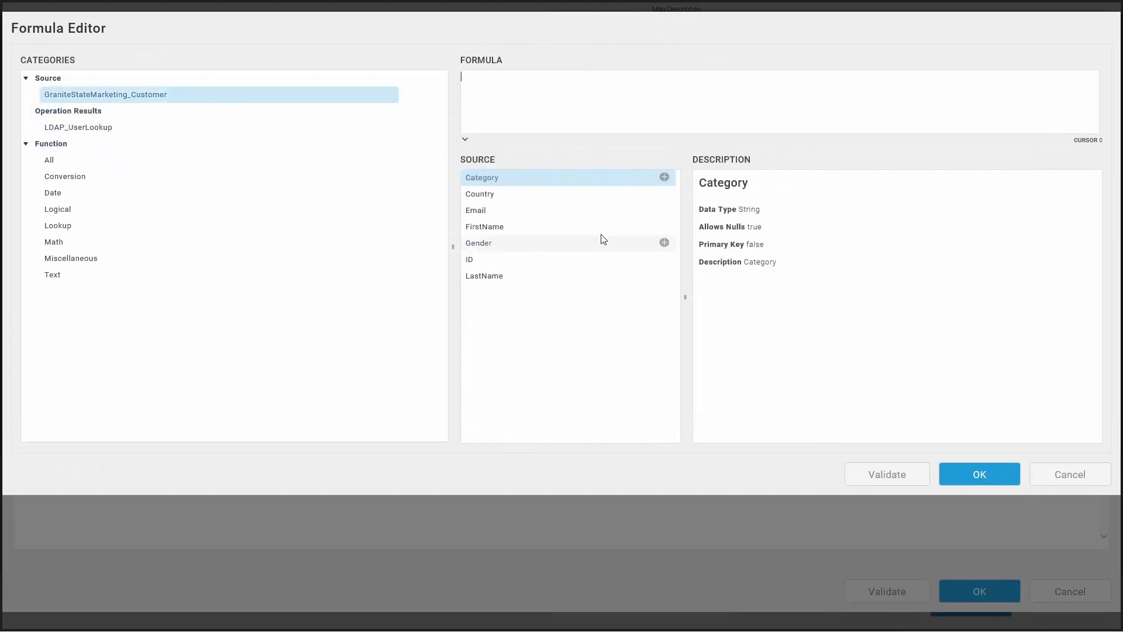
{"action": "left_click", "coordinate": [664, 260]}
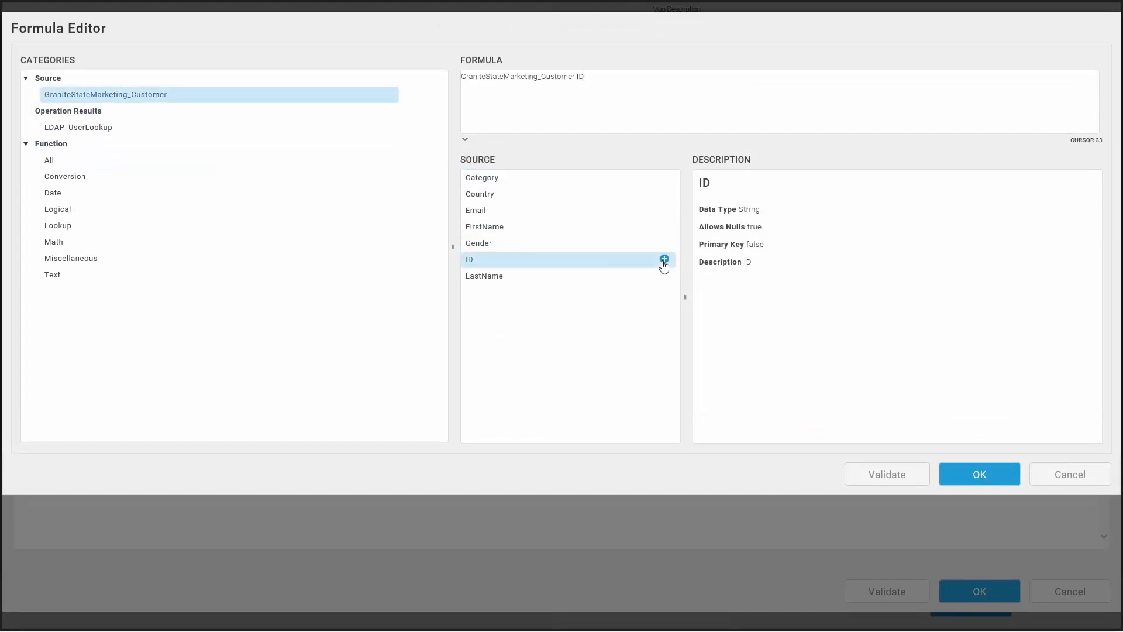
{"action": "left_click", "coordinate": [977, 472]}
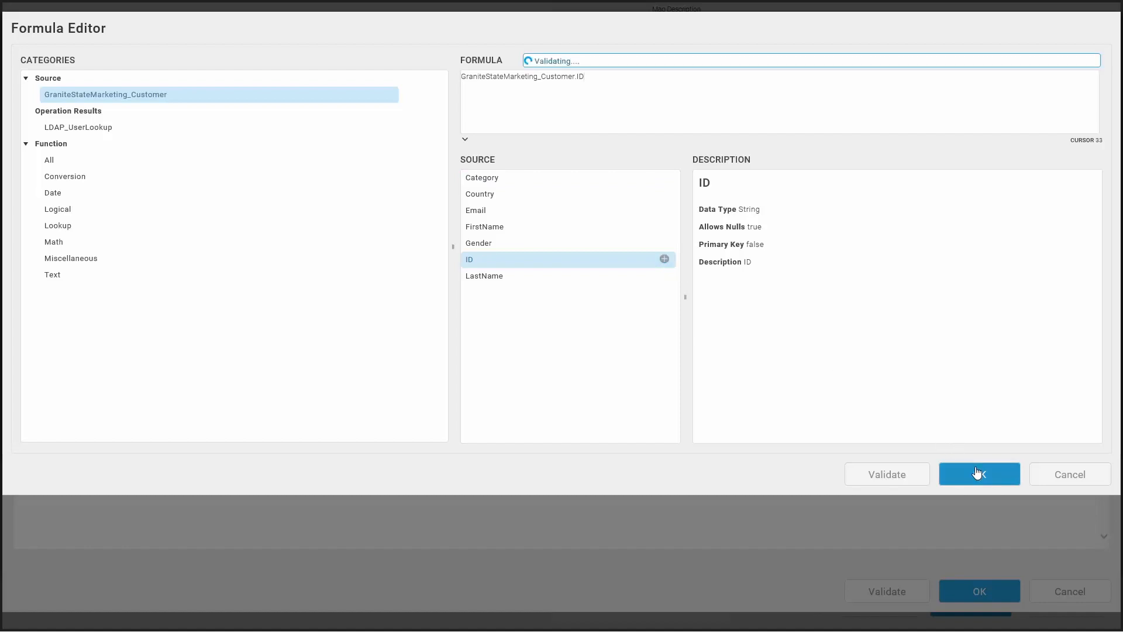
Step: Autolink all target fields of the Update block except Email to the matching GraniteStateMarketing_Customer source fields
{"action": "left_click", "coordinate": [180, 59]}
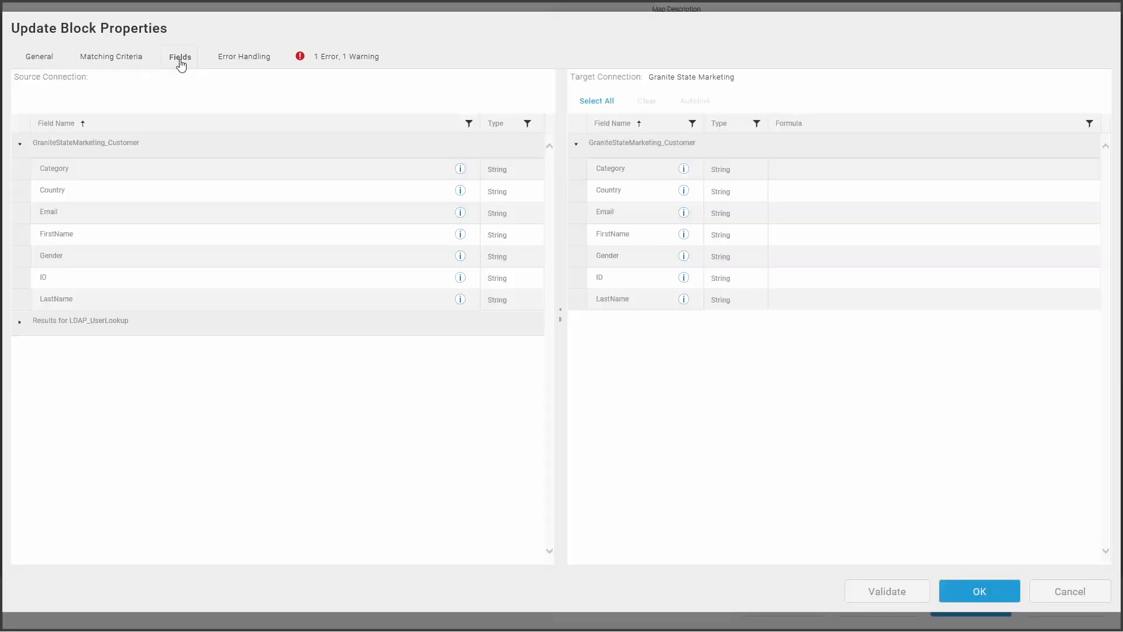
{"action": "left_click", "coordinate": [596, 106]}
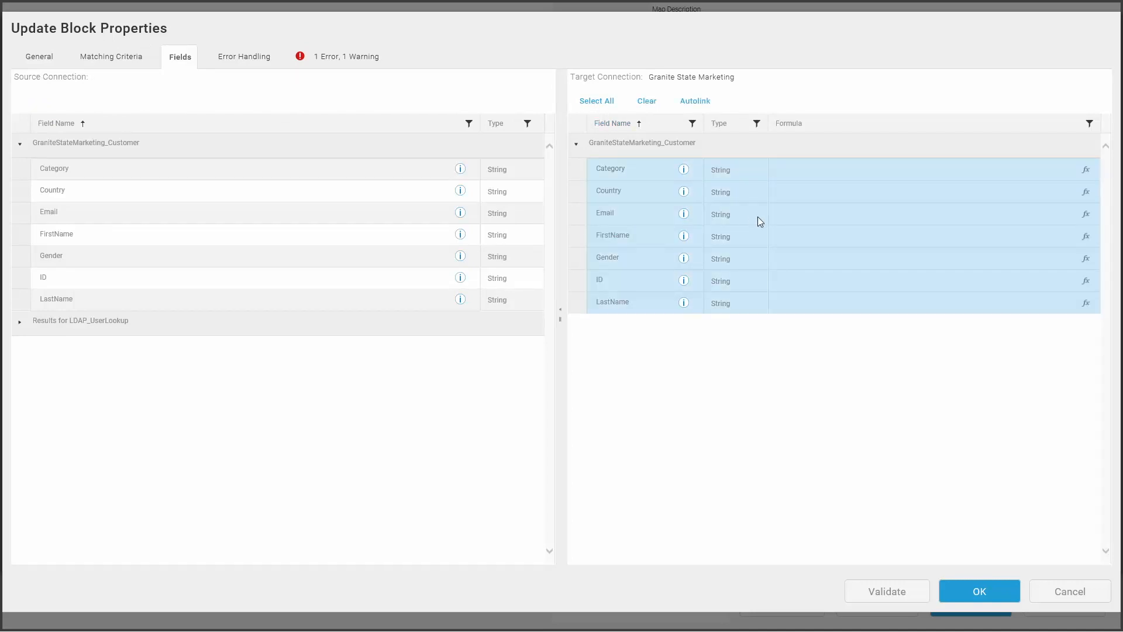
{"action": "left_click", "coordinate": [641, 215]}
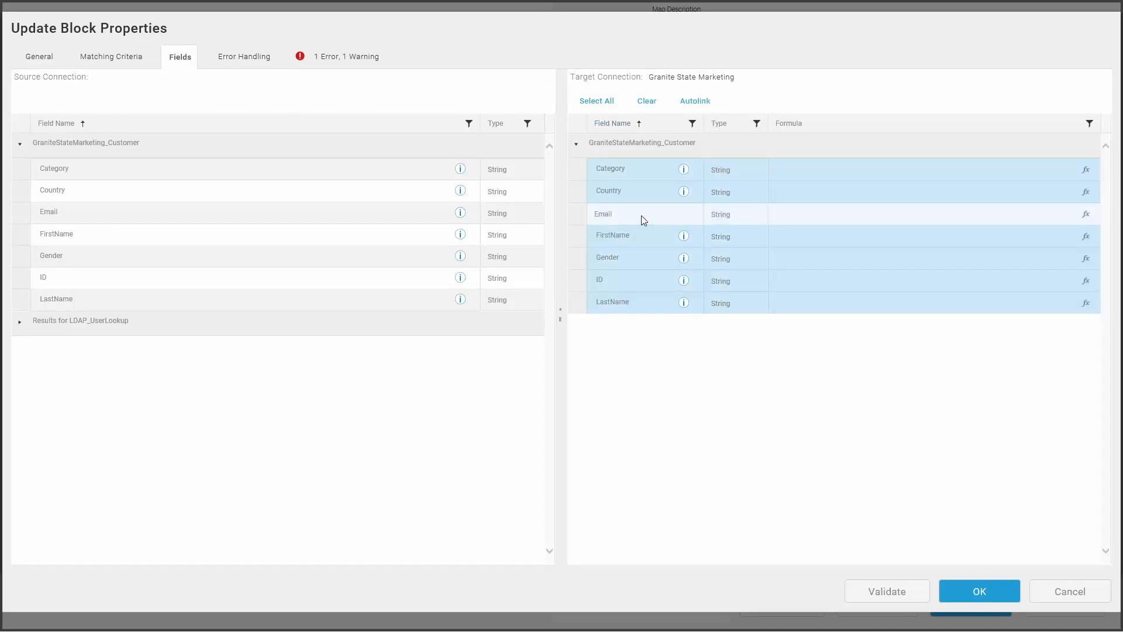
{"action": "left_click", "coordinate": [694, 104]}
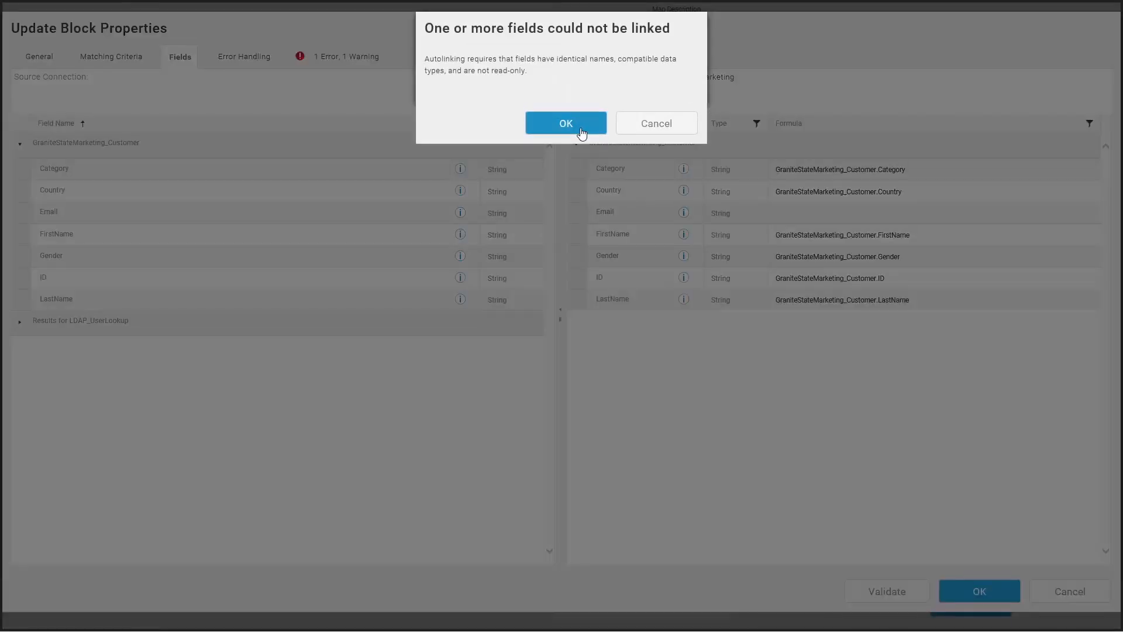
{"action": "left_click", "coordinate": [582, 134]}
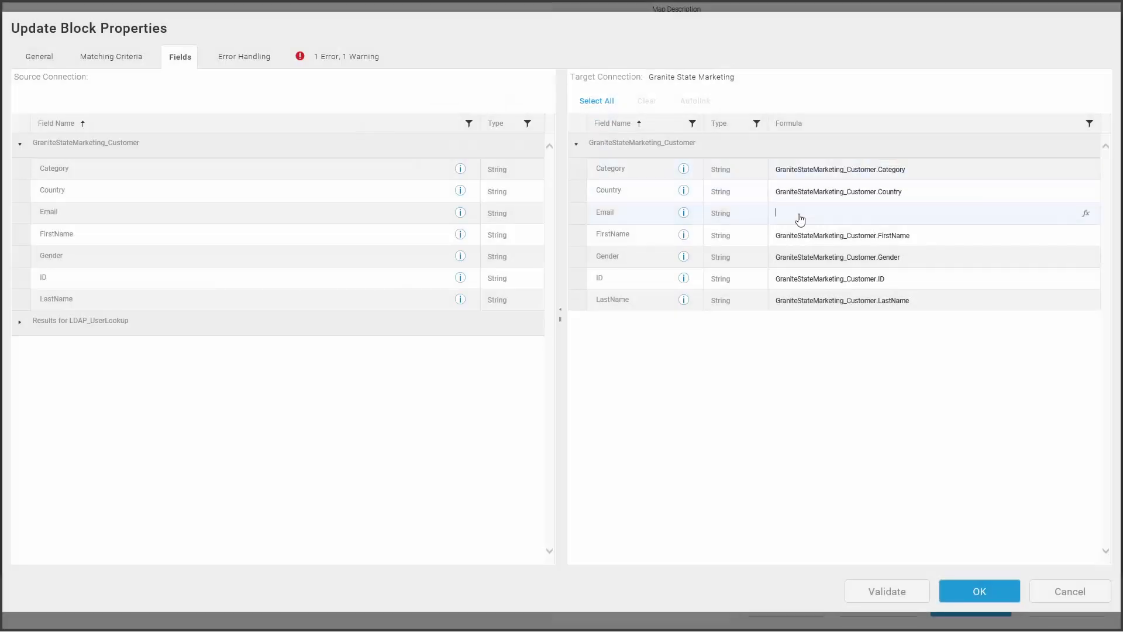
Step: Set the target Email field's formula to LDAP_UserLookup.UserPrincipalName
{"action": "left_click", "coordinate": [1086, 218]}
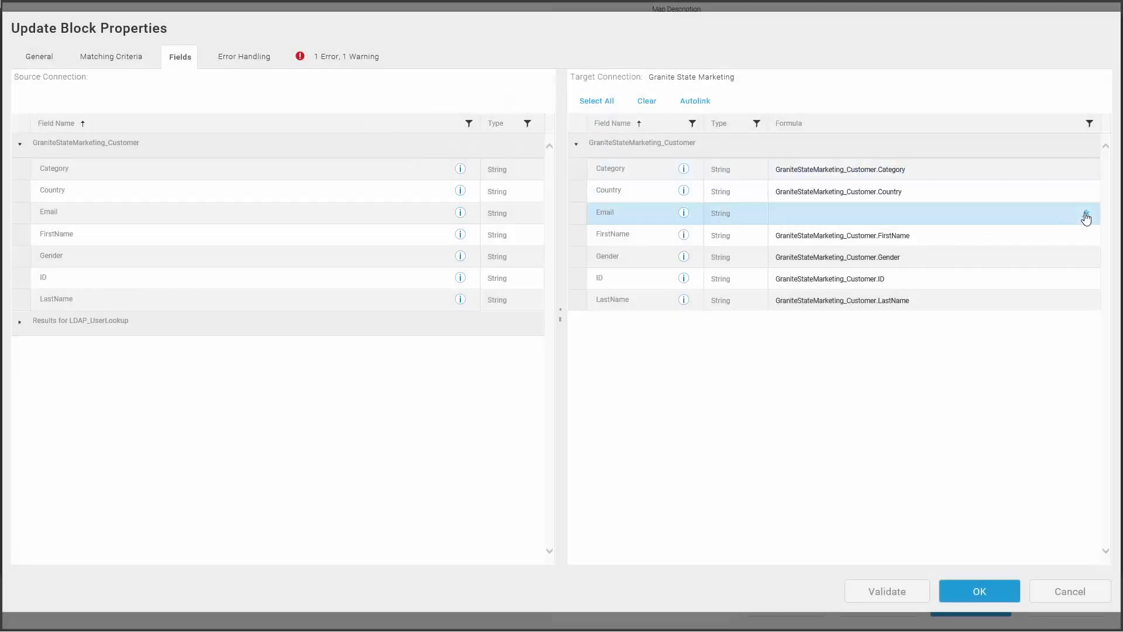
{"action": "left_click", "coordinate": [1086, 216]}
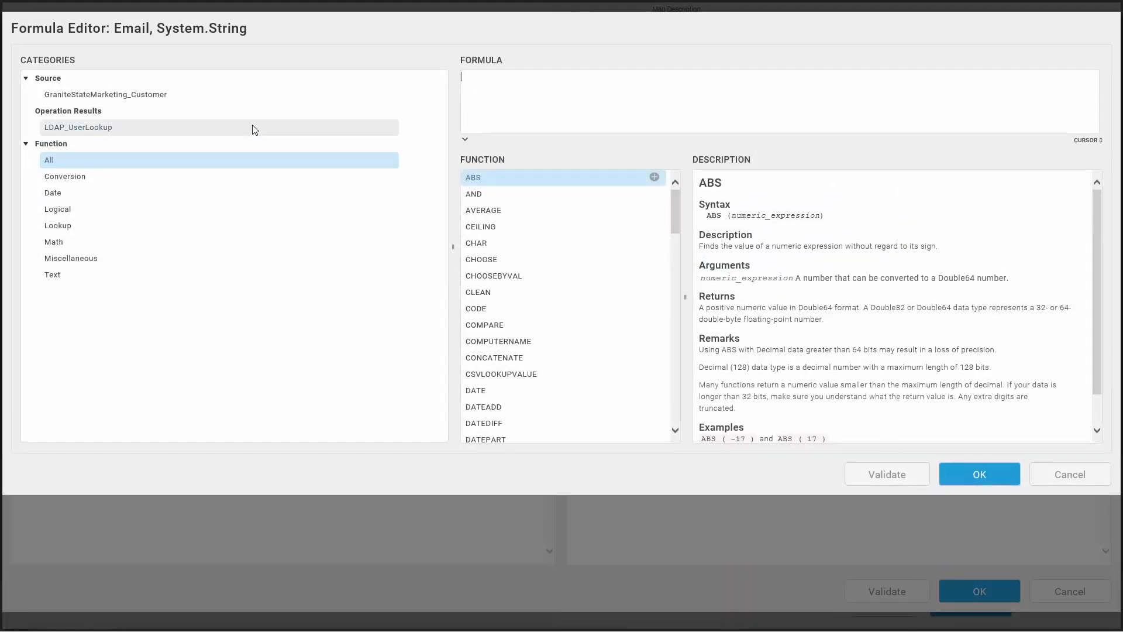
{"action": "left_click", "coordinate": [253, 126]}
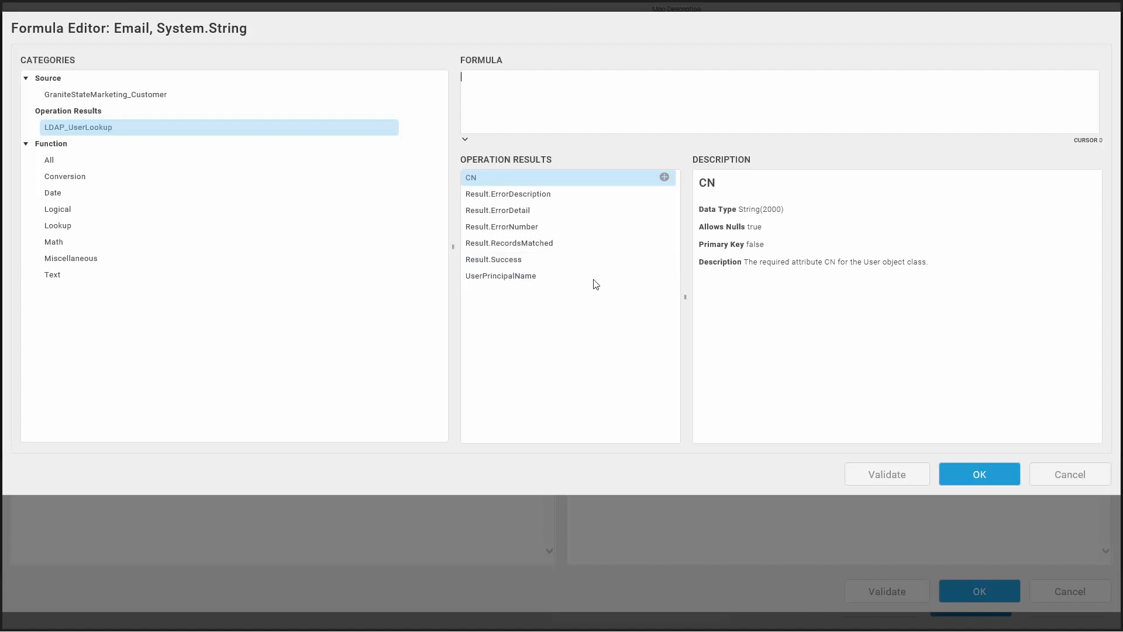
{"action": "left_click", "coordinate": [664, 276]}
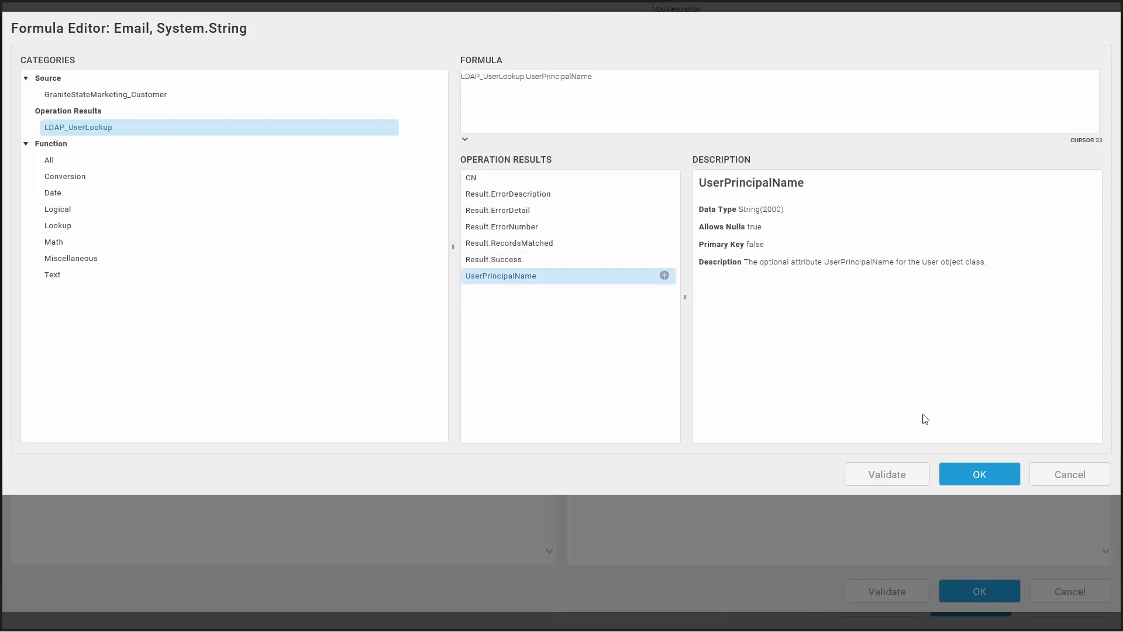
{"action": "left_click", "coordinate": [980, 473]}
Step: Validate and save the Update block properties, then save and close the LDAP map
{"action": "left_click", "coordinate": [920, 595]}
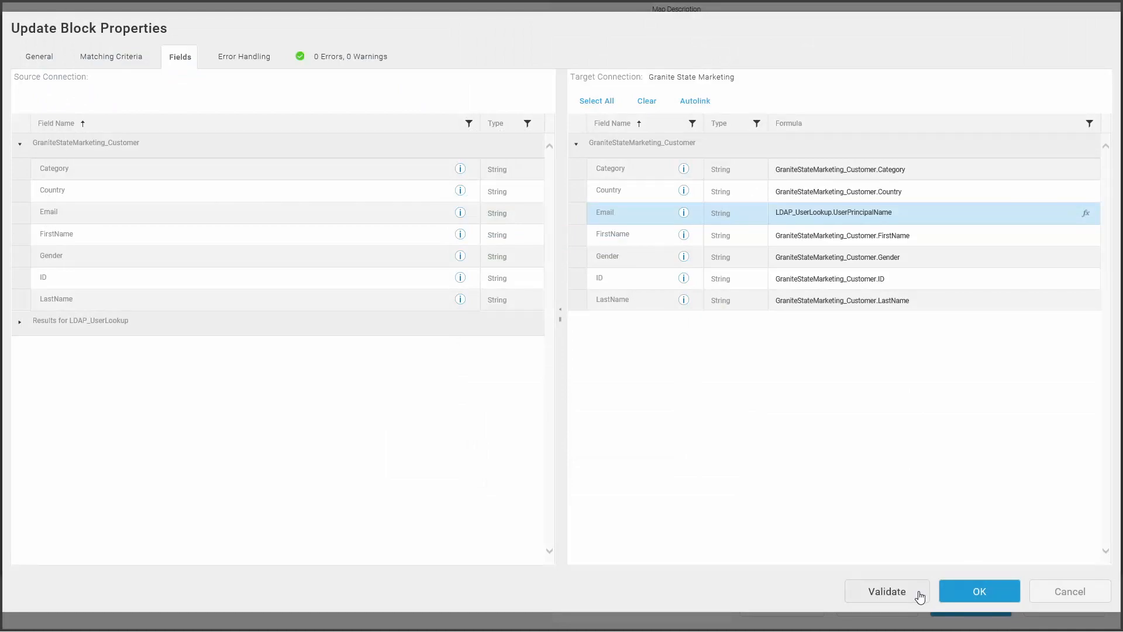
{"action": "left_click", "coordinate": [965, 591]}
{"action": "left_click", "coordinate": [960, 603]}
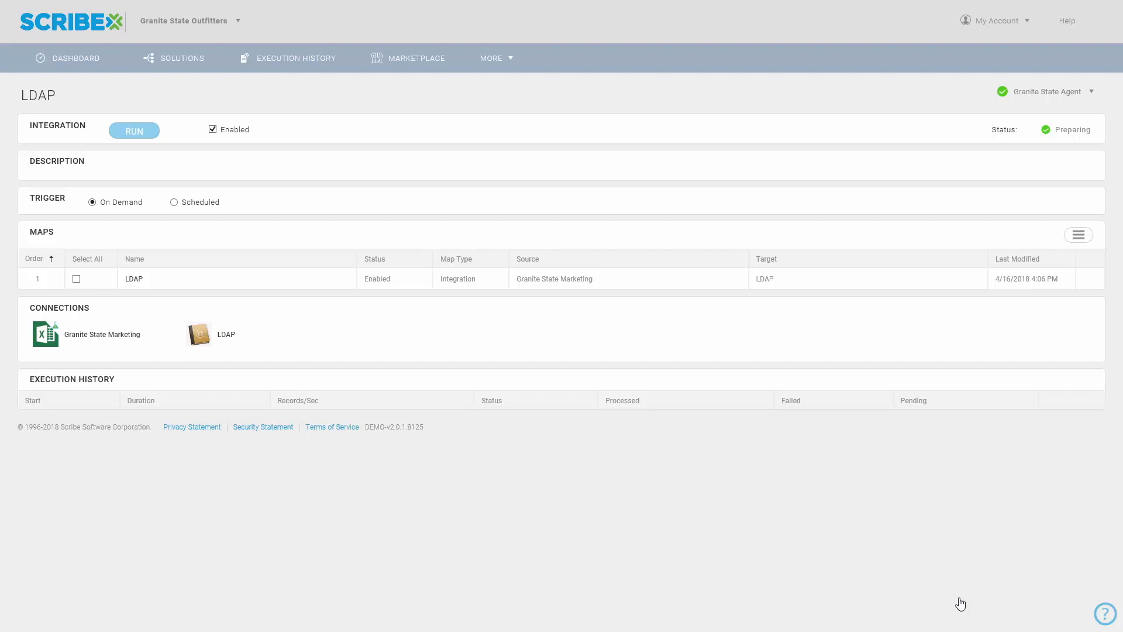
Step: Switch to the Granite State Marketing workbook in the remote desktop session and examine the customer rows for missing emails
{"action": "left_click_drag", "start_coordinate": [0, 5], "coordinate": [646, 108]}
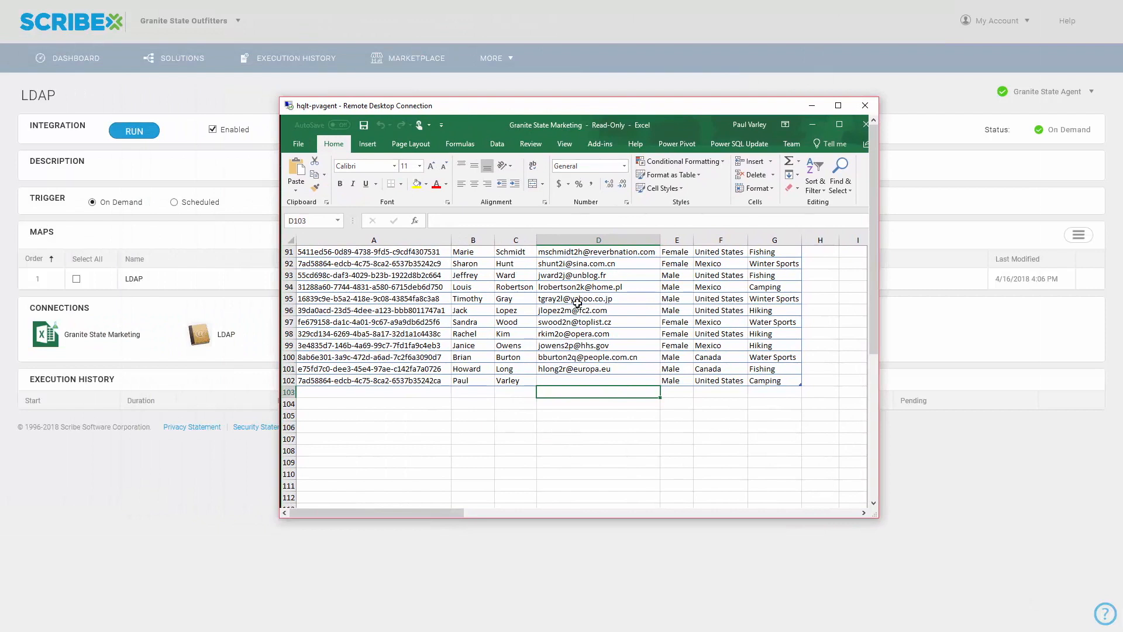
{"action": "scroll", "coordinate": [576, 304], "scroll_direction": "up", "scroll_amount": 4}
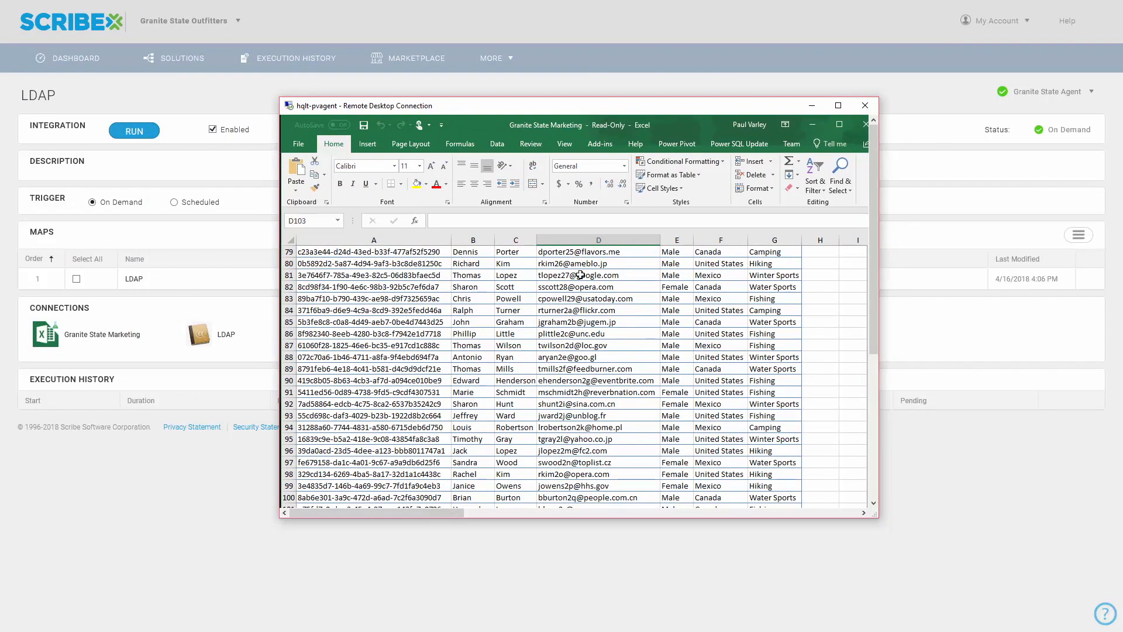
{"action": "scroll", "coordinate": [580, 277], "scroll_direction": "down", "scroll_amount": 2}
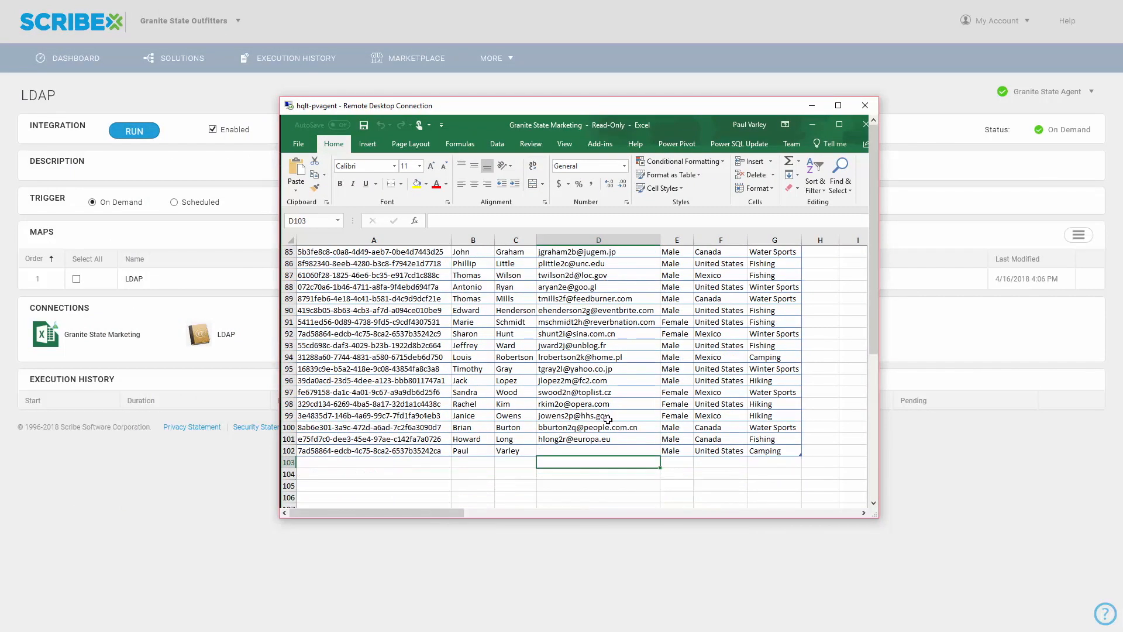
Step: Check the Email cell of the last customer row in the workbook, then return to Scribe and run the LDAP integration
{"action": "left_click", "coordinate": [598, 450]}
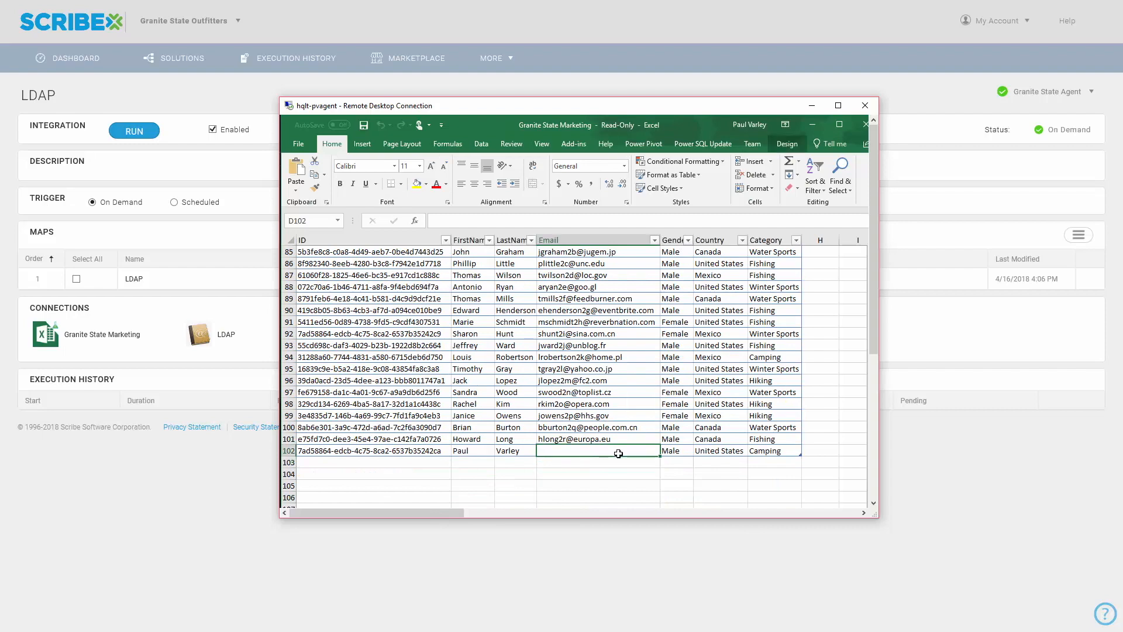
{"action": "left_click_drag", "start_coordinate": [759, 107], "coordinate": [0, 181]}
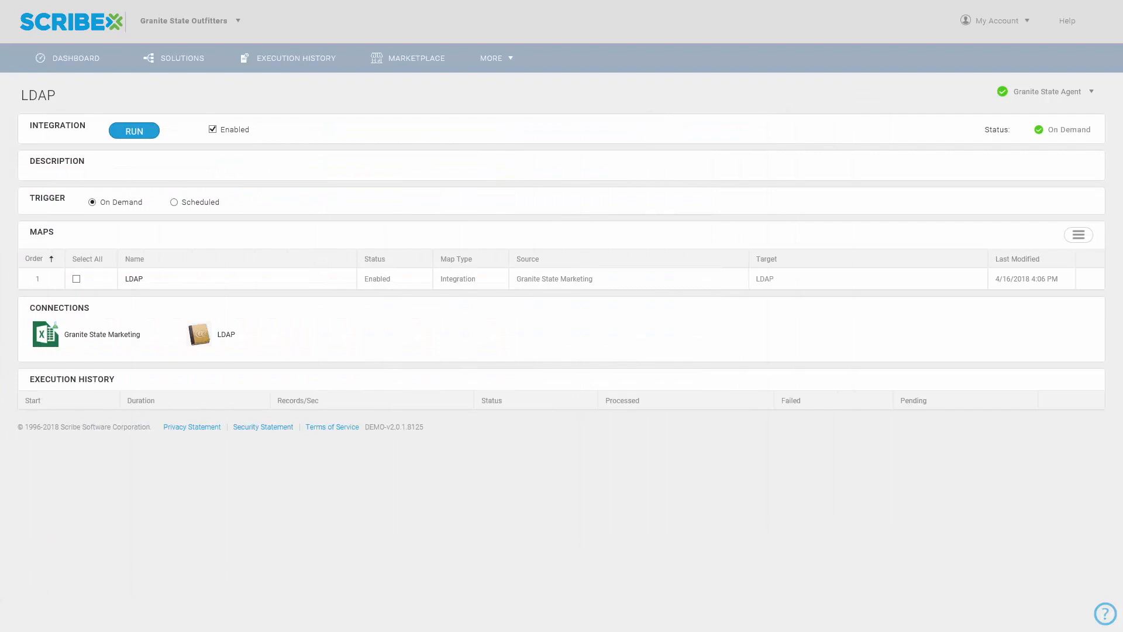
{"action": "left_click", "coordinate": [136, 136]}
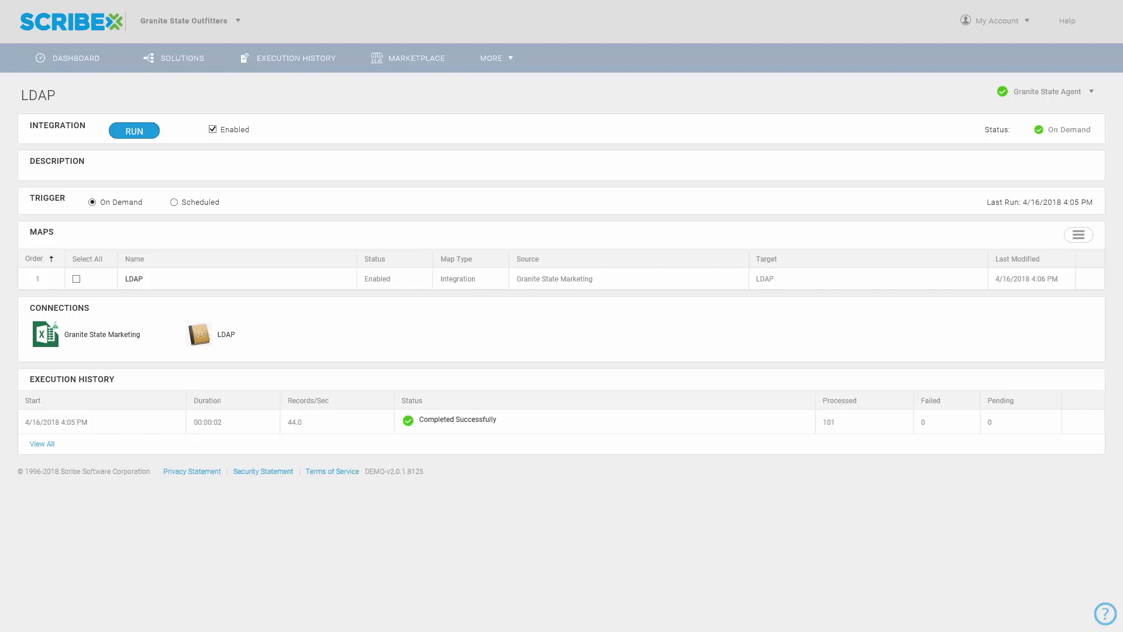
Step: Bring the remote desktop workbook back into view and examine the Email value in customer row 102 after the run
{"action": "left_click_drag", "start_coordinate": [0, 48], "coordinate": [530, 124]}
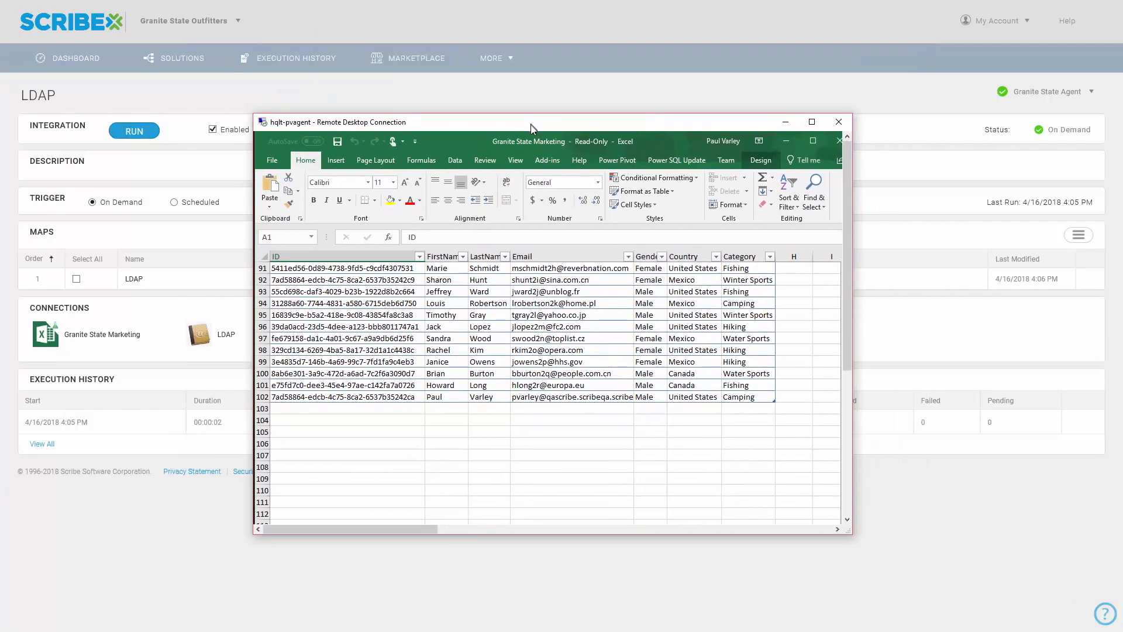
{"action": "left_click", "coordinate": [584, 400]}
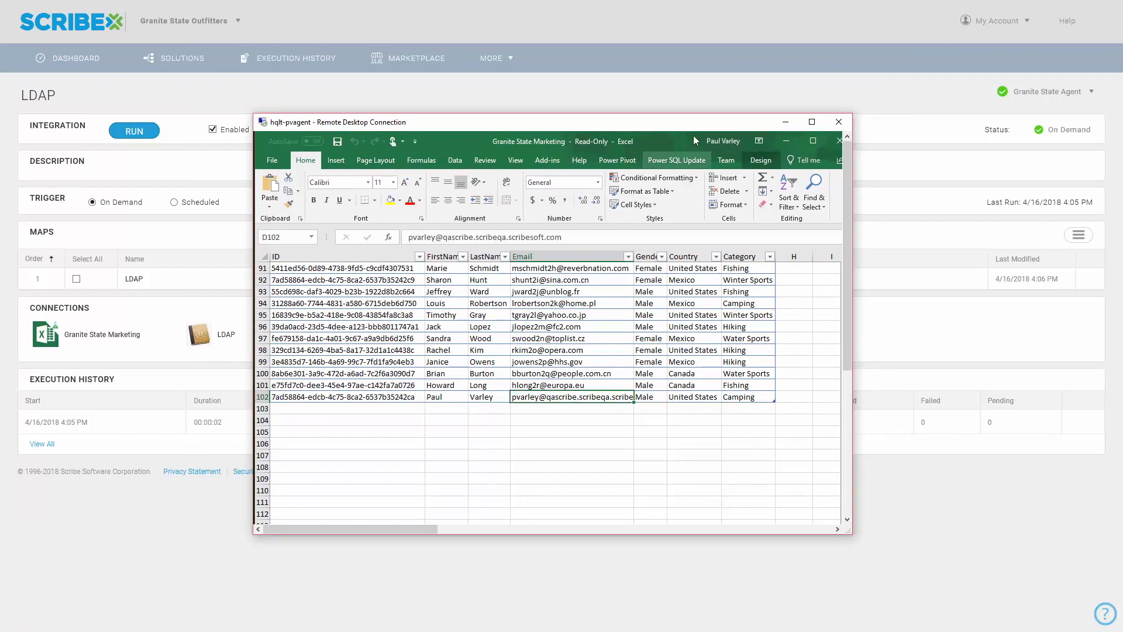
{"action": "left_click_drag", "start_coordinate": [702, 125], "coordinate": [0, 199]}
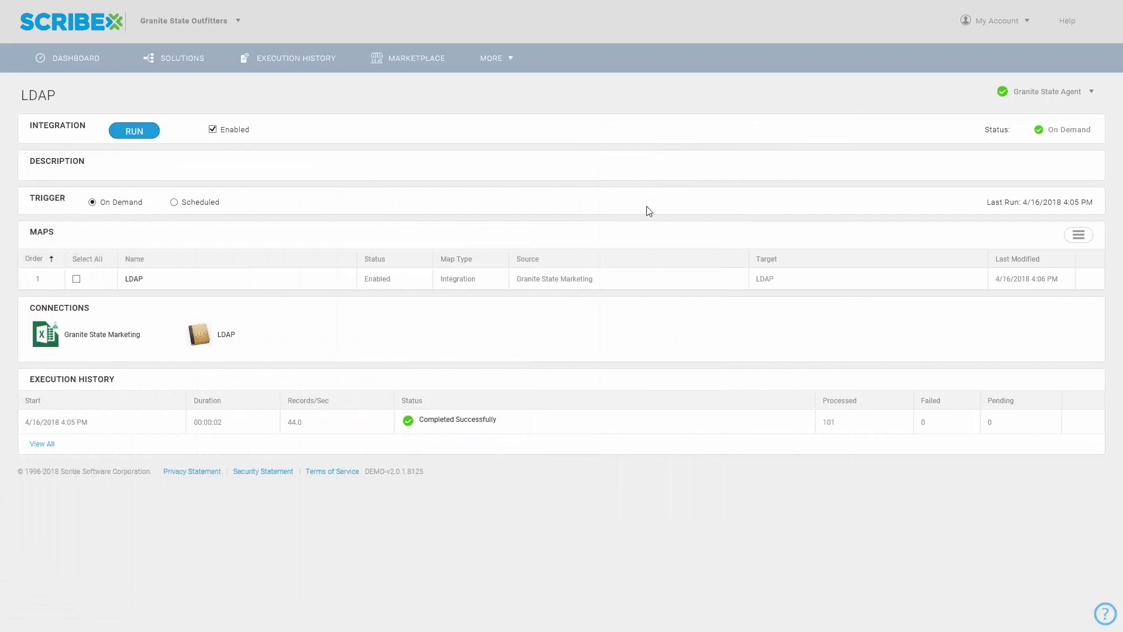